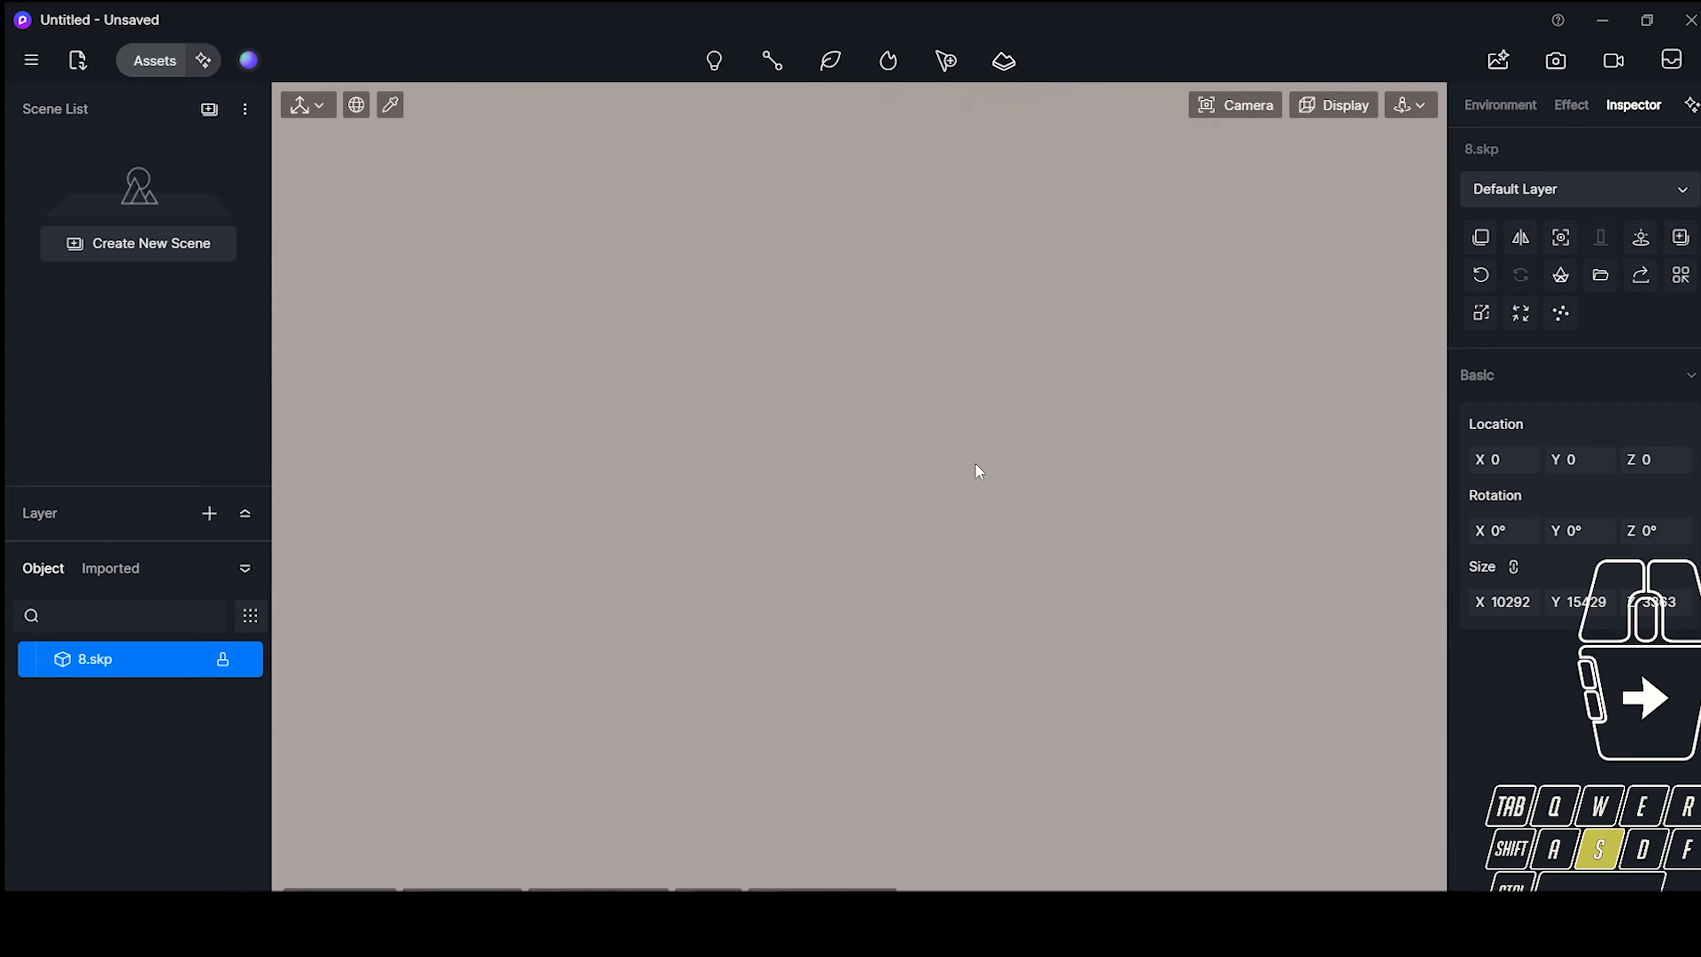
- Frame the dining table from inside the room using Walk navigation, with the eye level at about 1.33 m
{"action": "key", "text": "s"}
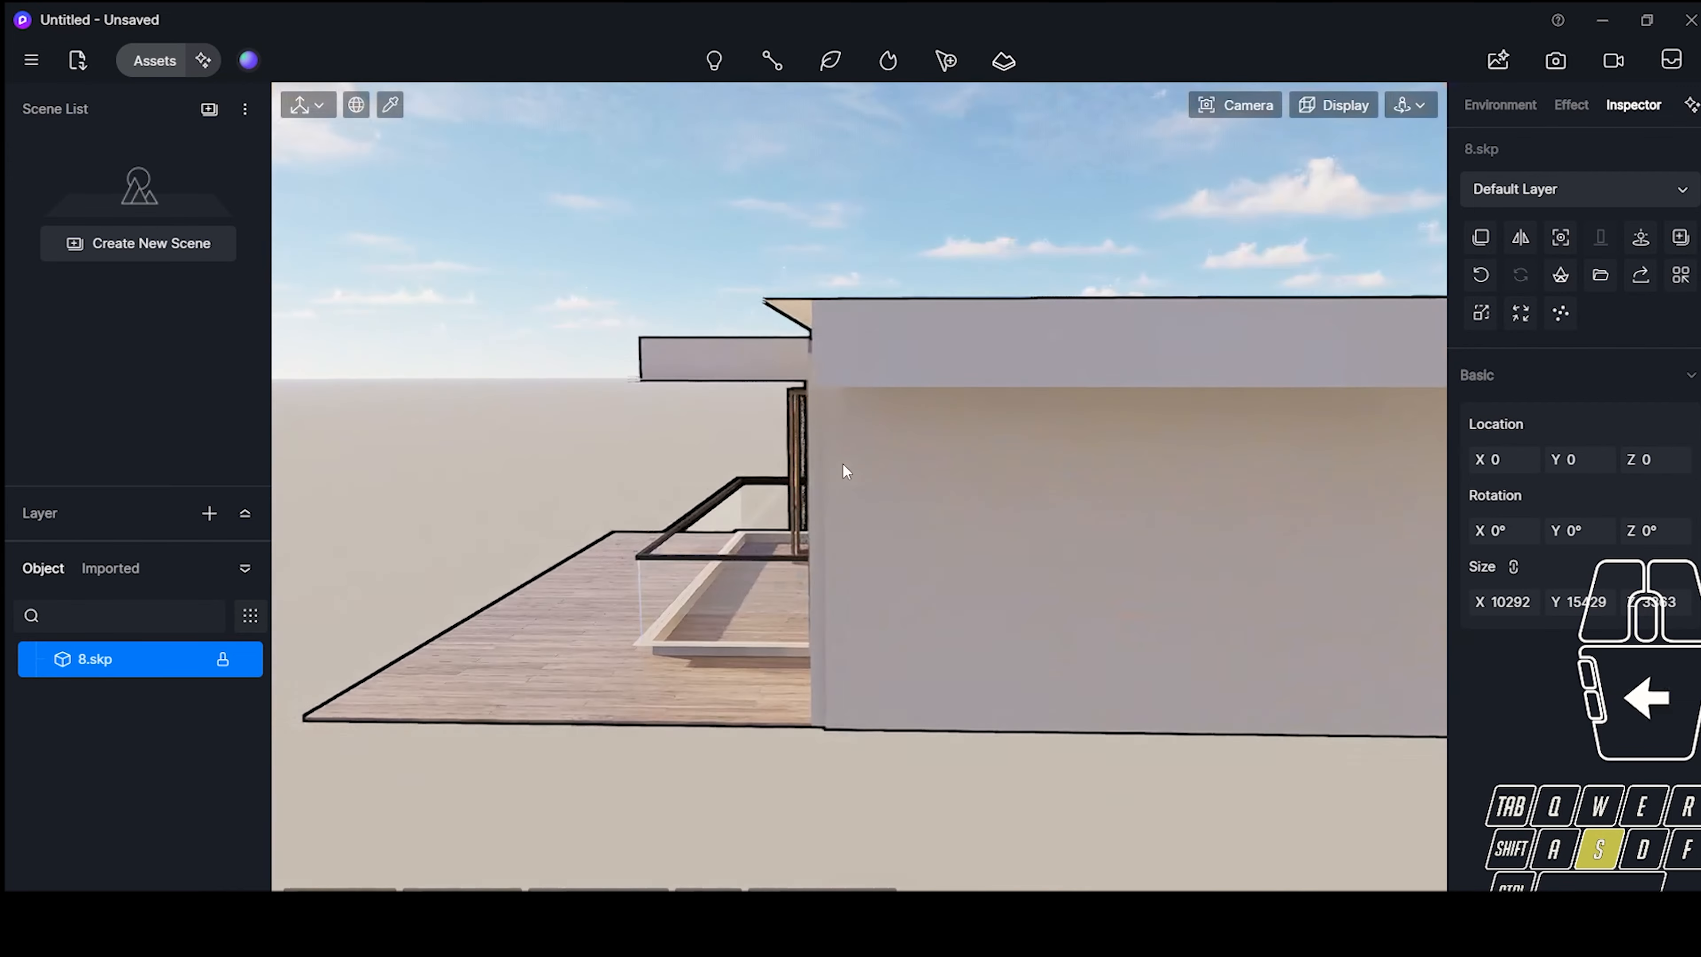
{"action": "left_click", "coordinate": [842, 471]}
{"action": "right_click_drag", "start_coordinate": [843, 471], "coordinate": [1068, 688]}
{"action": "scroll", "coordinate": [1085, 536], "scroll_direction": "up", "scroll_amount": 2}
{"action": "left_click", "coordinate": [1409, 105]}
{"action": "left_click", "coordinate": [1396, 171]}
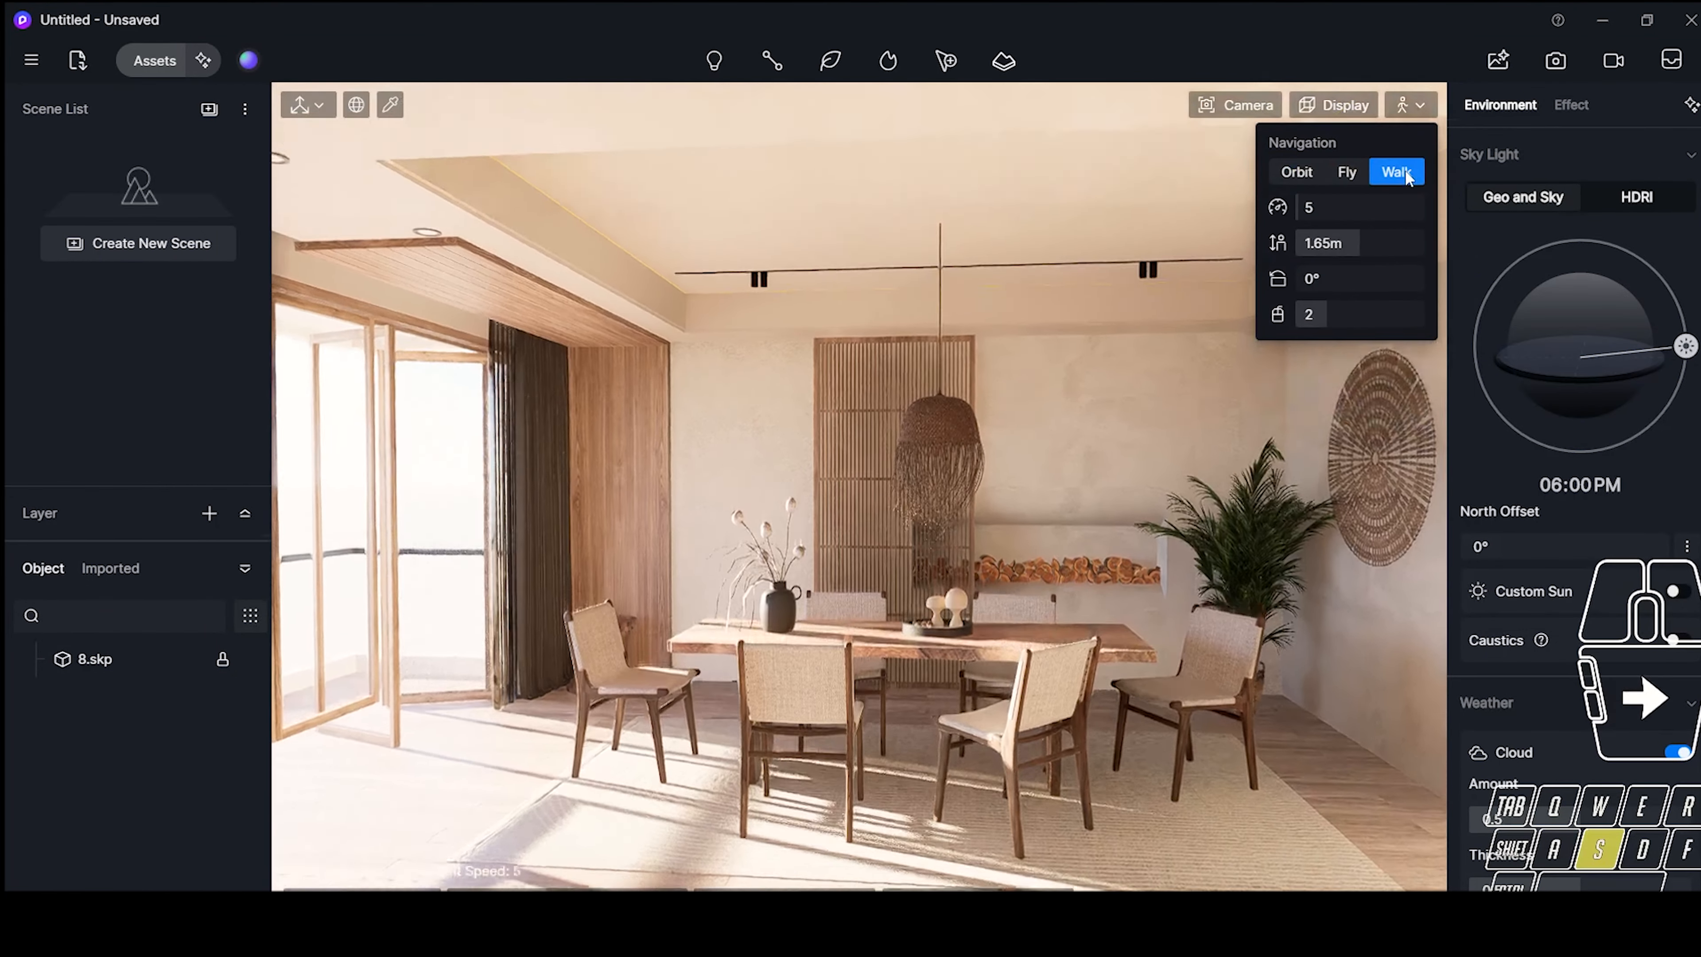
{"action": "left_click", "coordinate": [1347, 171]}
{"action": "left_click", "coordinate": [1398, 172]}
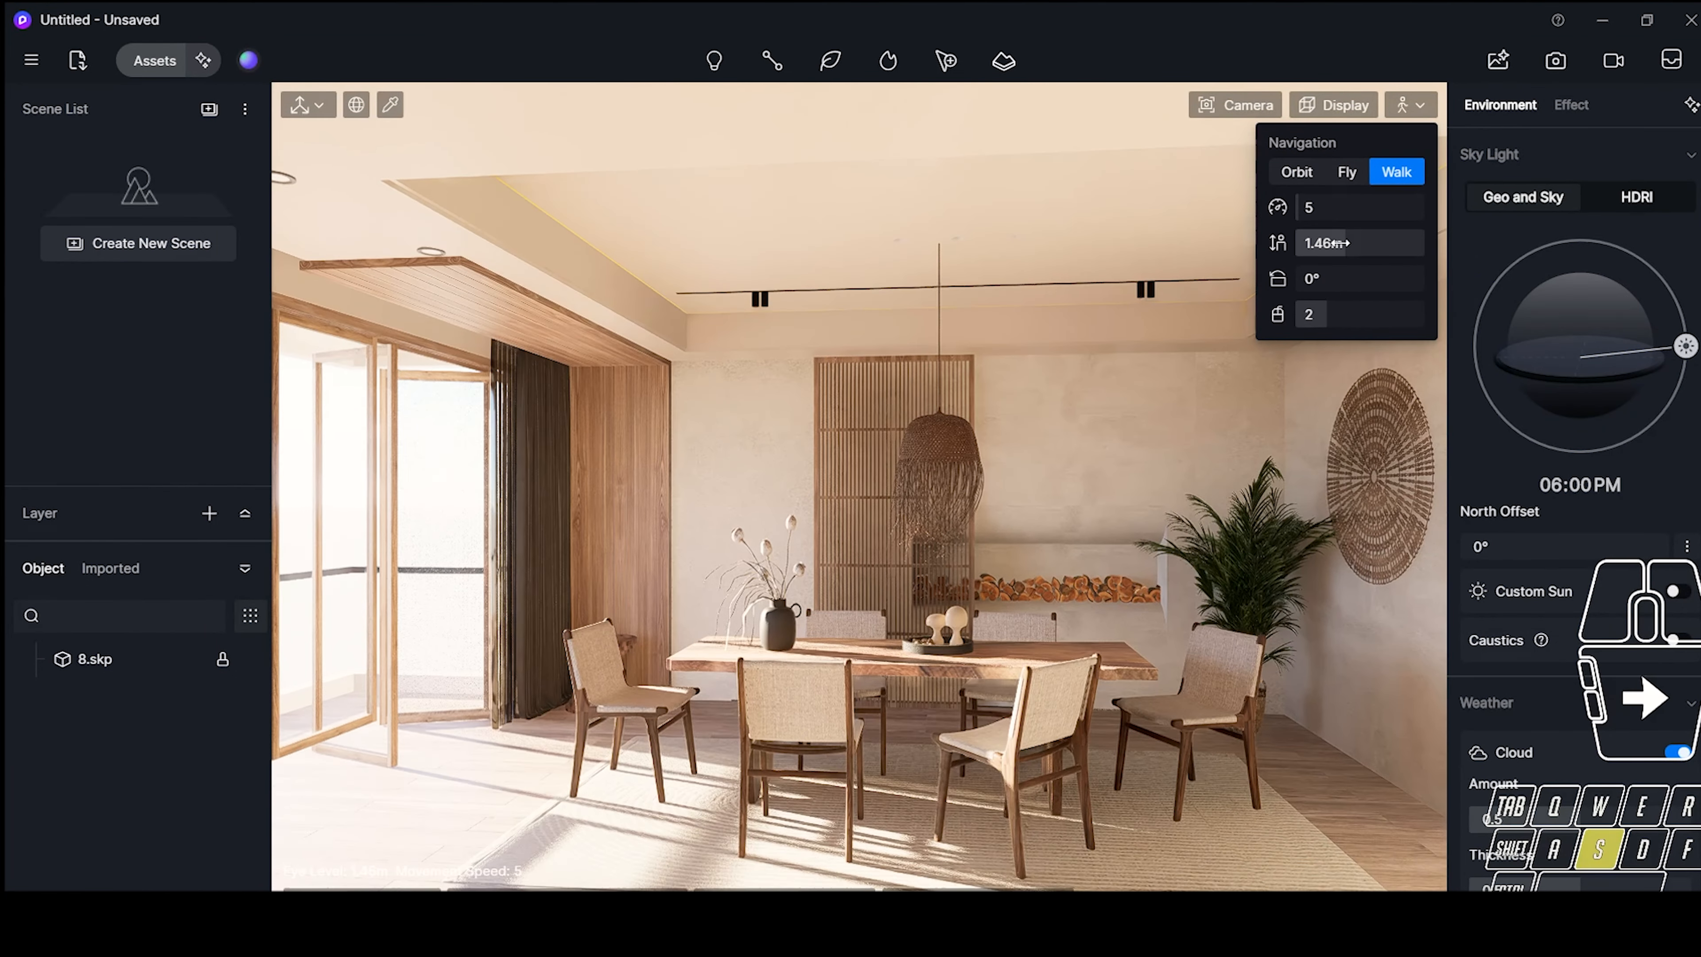
{"action": "mouse_move", "coordinate": [1242, 338]}
{"action": "right_mouse_down"}
{"action": "mouse_move", "coordinate": [1242, 355]}
{"action": "mouse_move", "coordinate": [1242, 339]}
{"action": "mouse_move", "coordinate": [1276, 339]}
{"action": "right_mouse_up"}
{"action": "right_click_drag", "start_coordinate": [1021, 319], "coordinate": [1021, 329]}
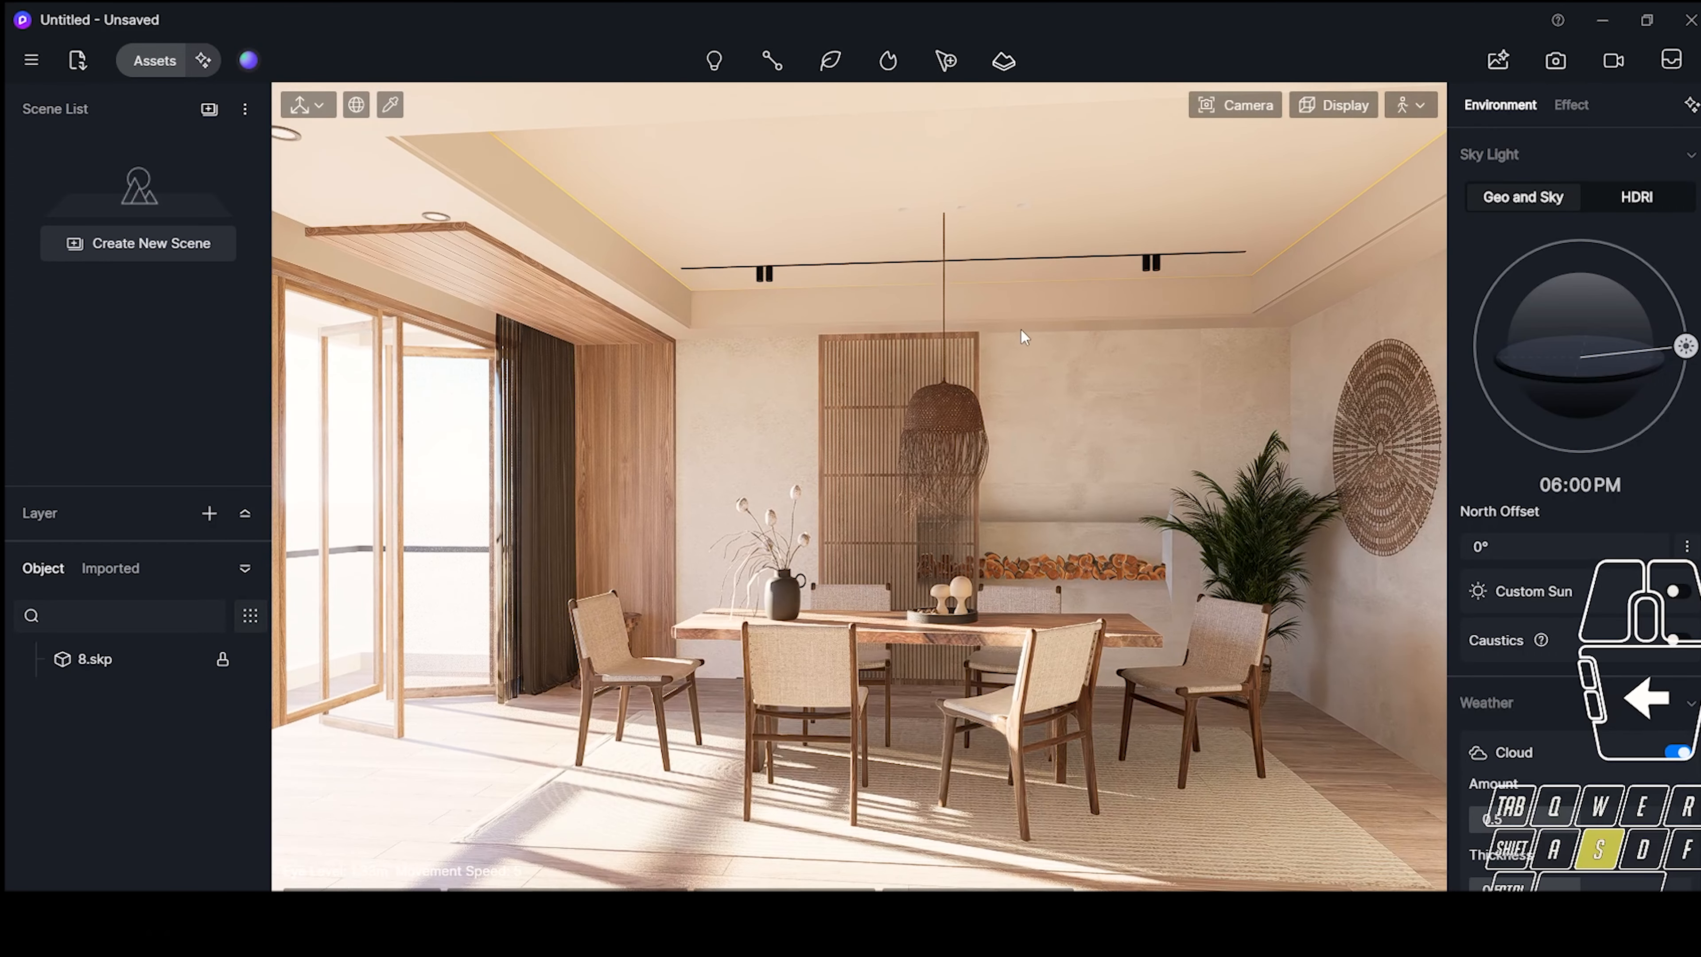
- Set the camera to two-point perspective with manual exposure 0.14 and save the view as a new scene
{"action": "left_click", "coordinate": [1252, 105]}
{"action": "left_click", "coordinate": [1269, 595]}
{"action": "left_click", "coordinate": [1296, 167]}
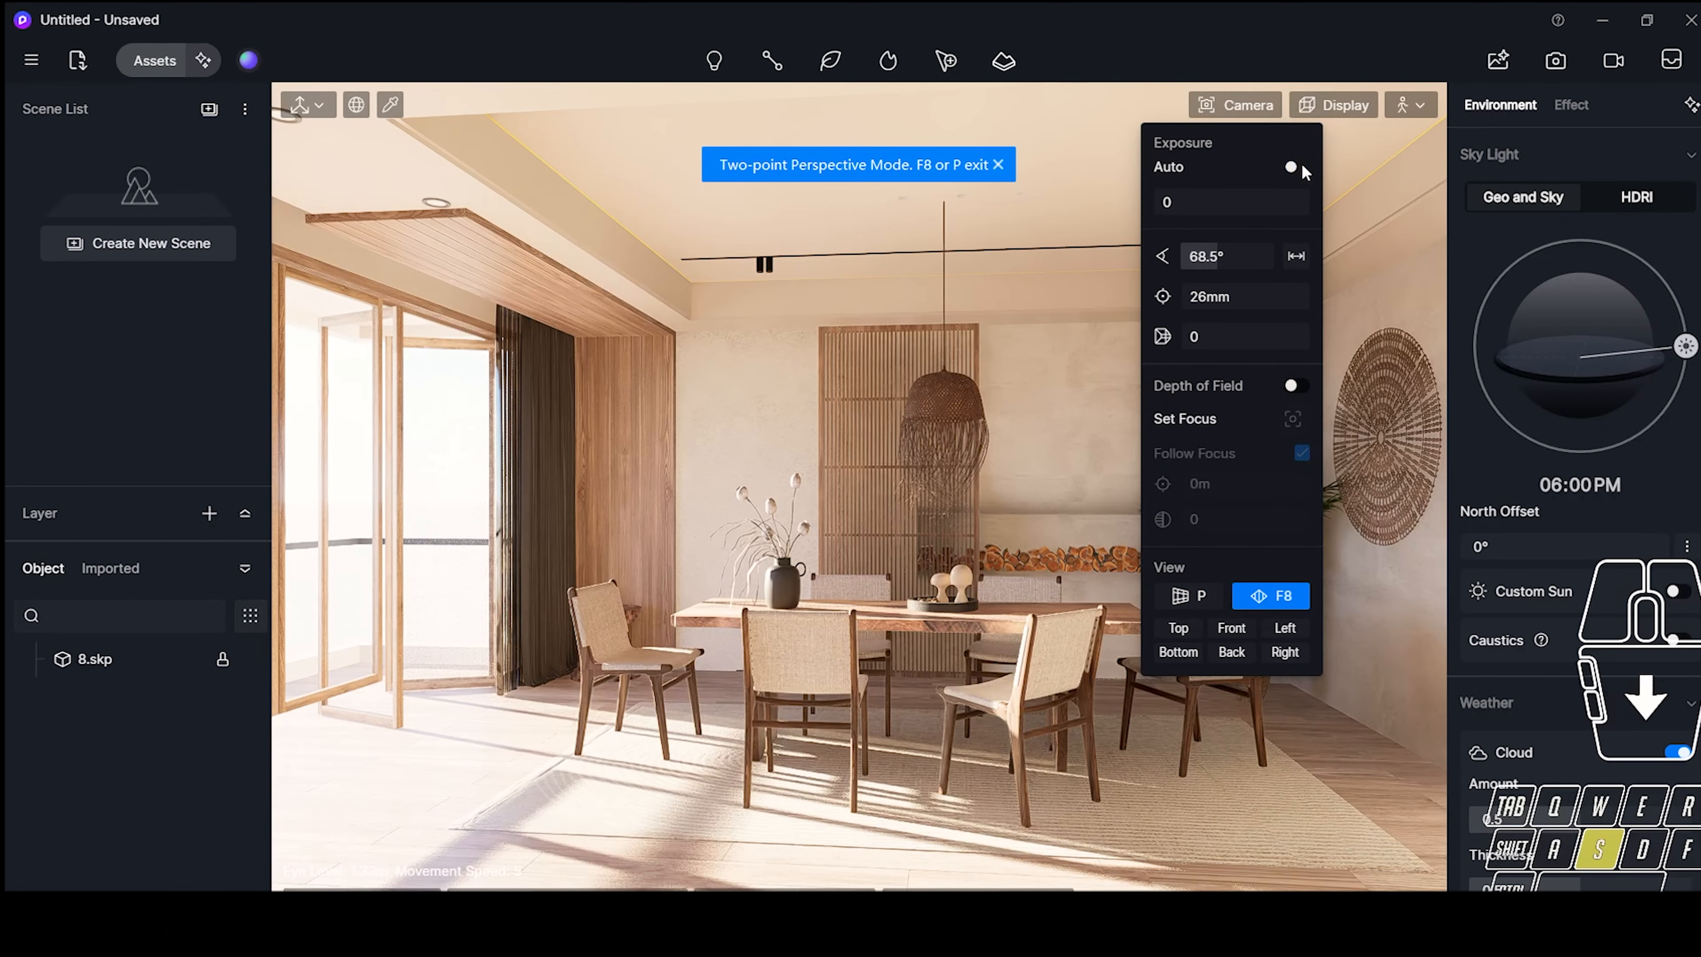
{"action": "left_click_drag", "start_coordinate": [1215, 205], "coordinate": [1226, 209]}
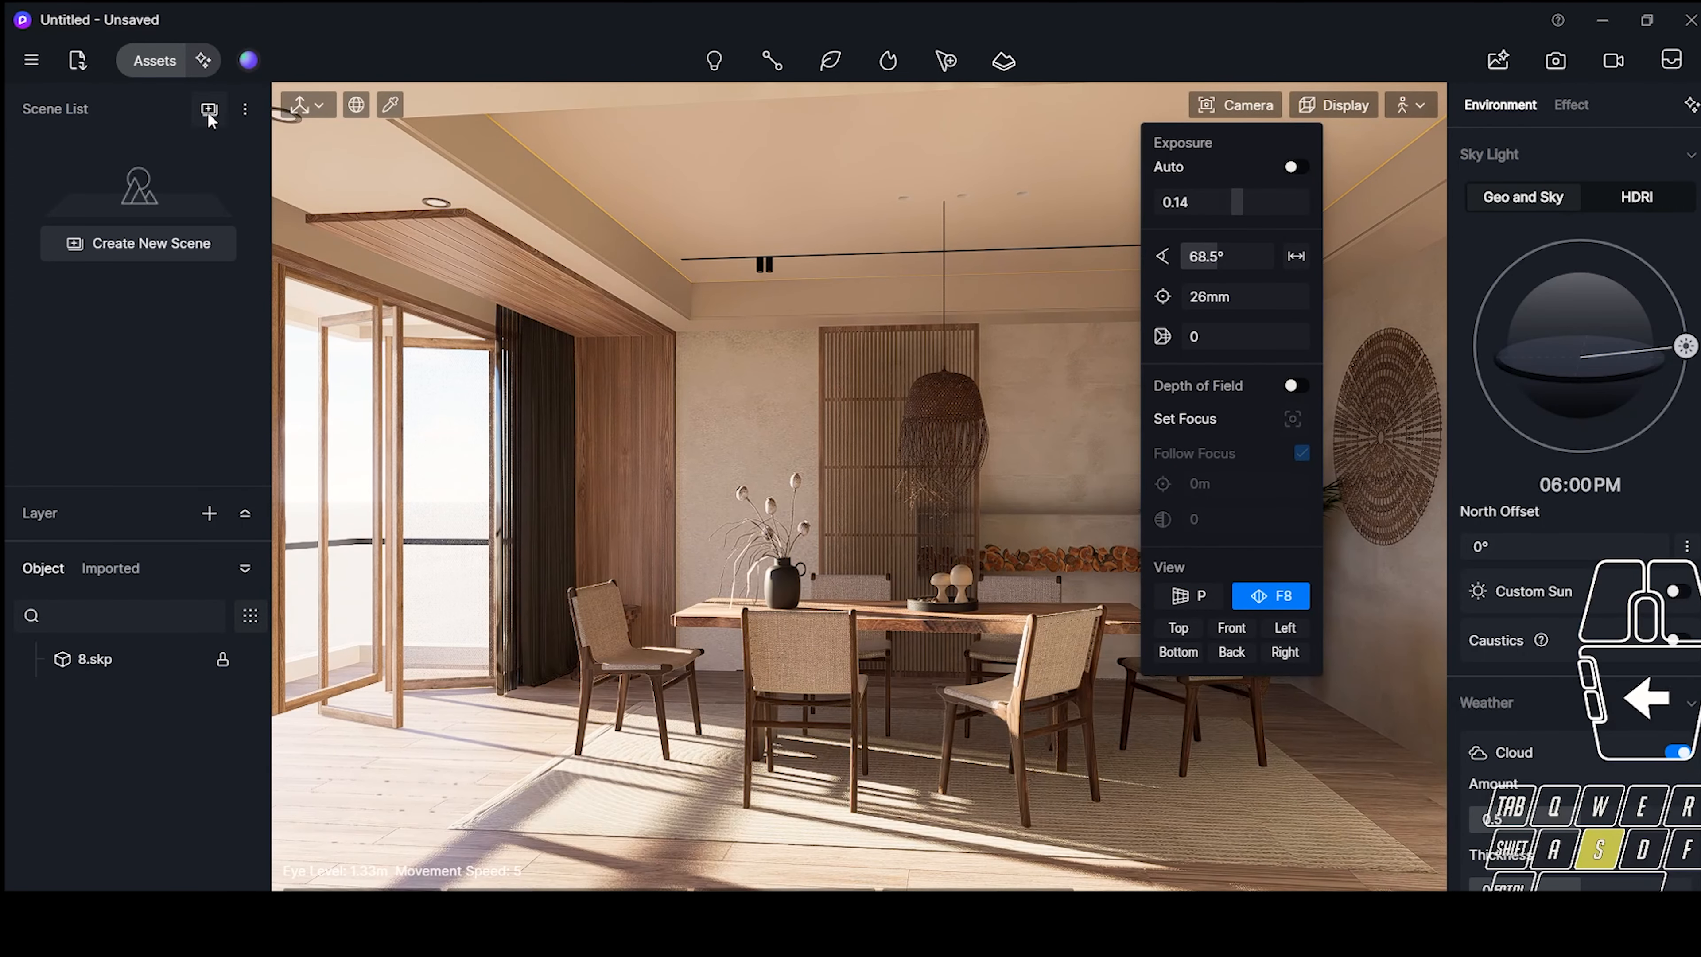
{"action": "left_click", "coordinate": [209, 108]}
- Try depth of field on the camera with a blur strength of about 6.5
{"action": "left_click", "coordinate": [1235, 105]}
{"action": "left_click", "coordinate": [1295, 385]}
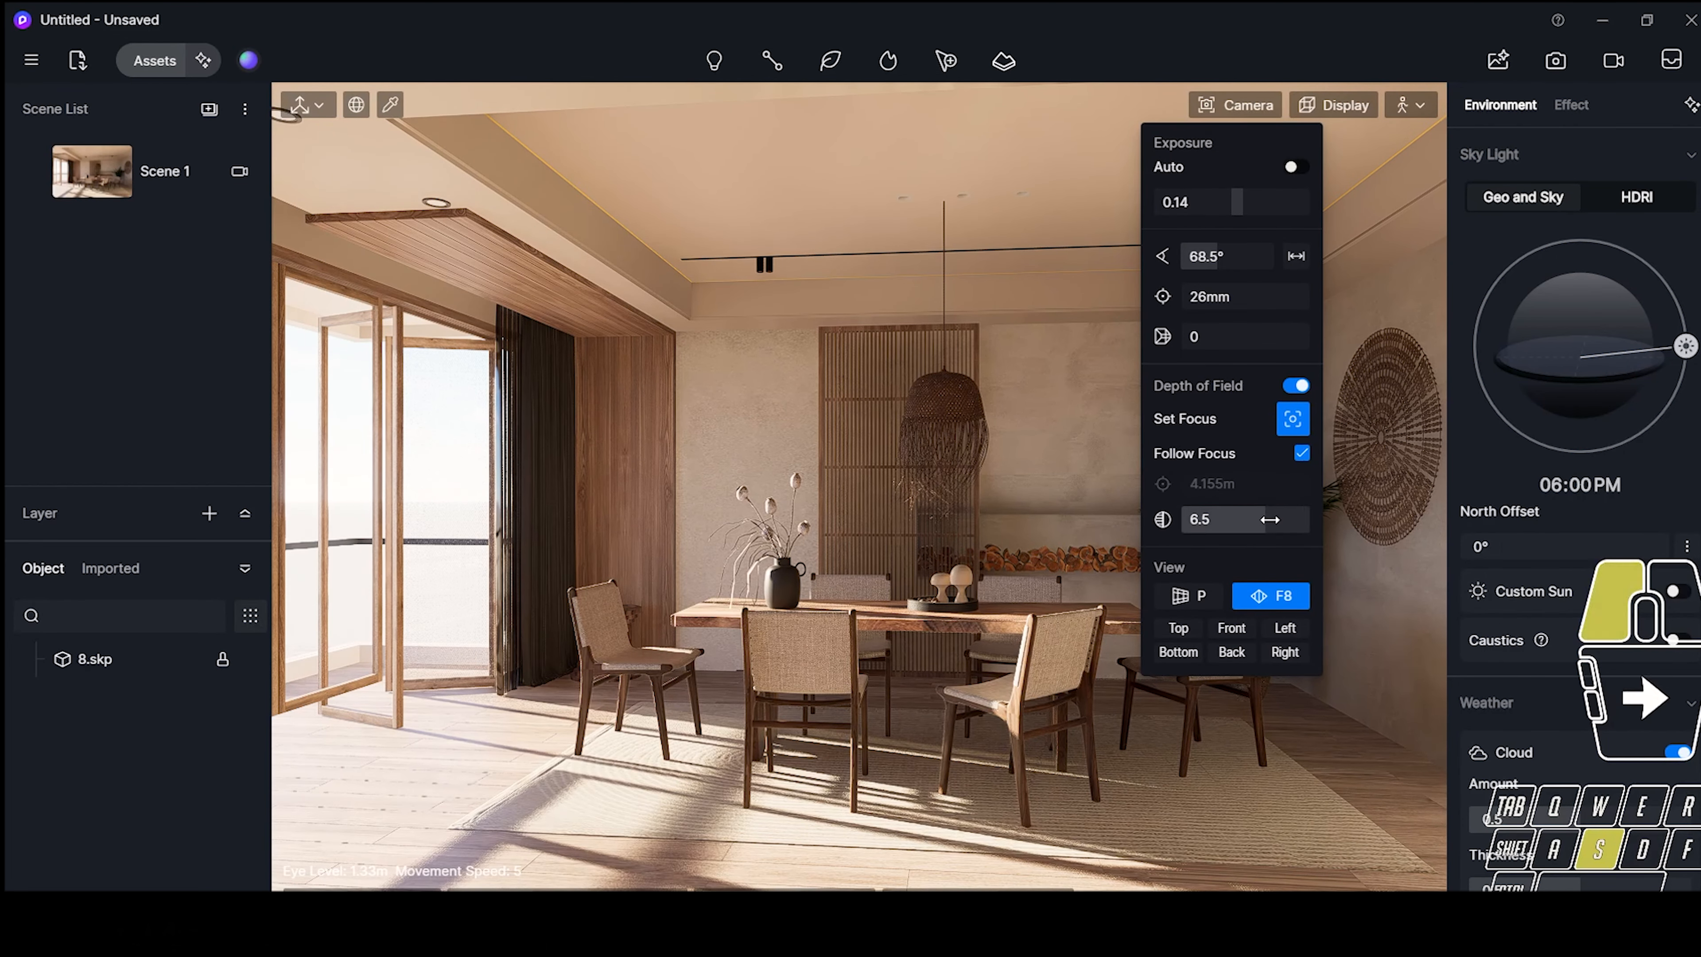
{"action": "left_click", "coordinate": [1236, 105]}
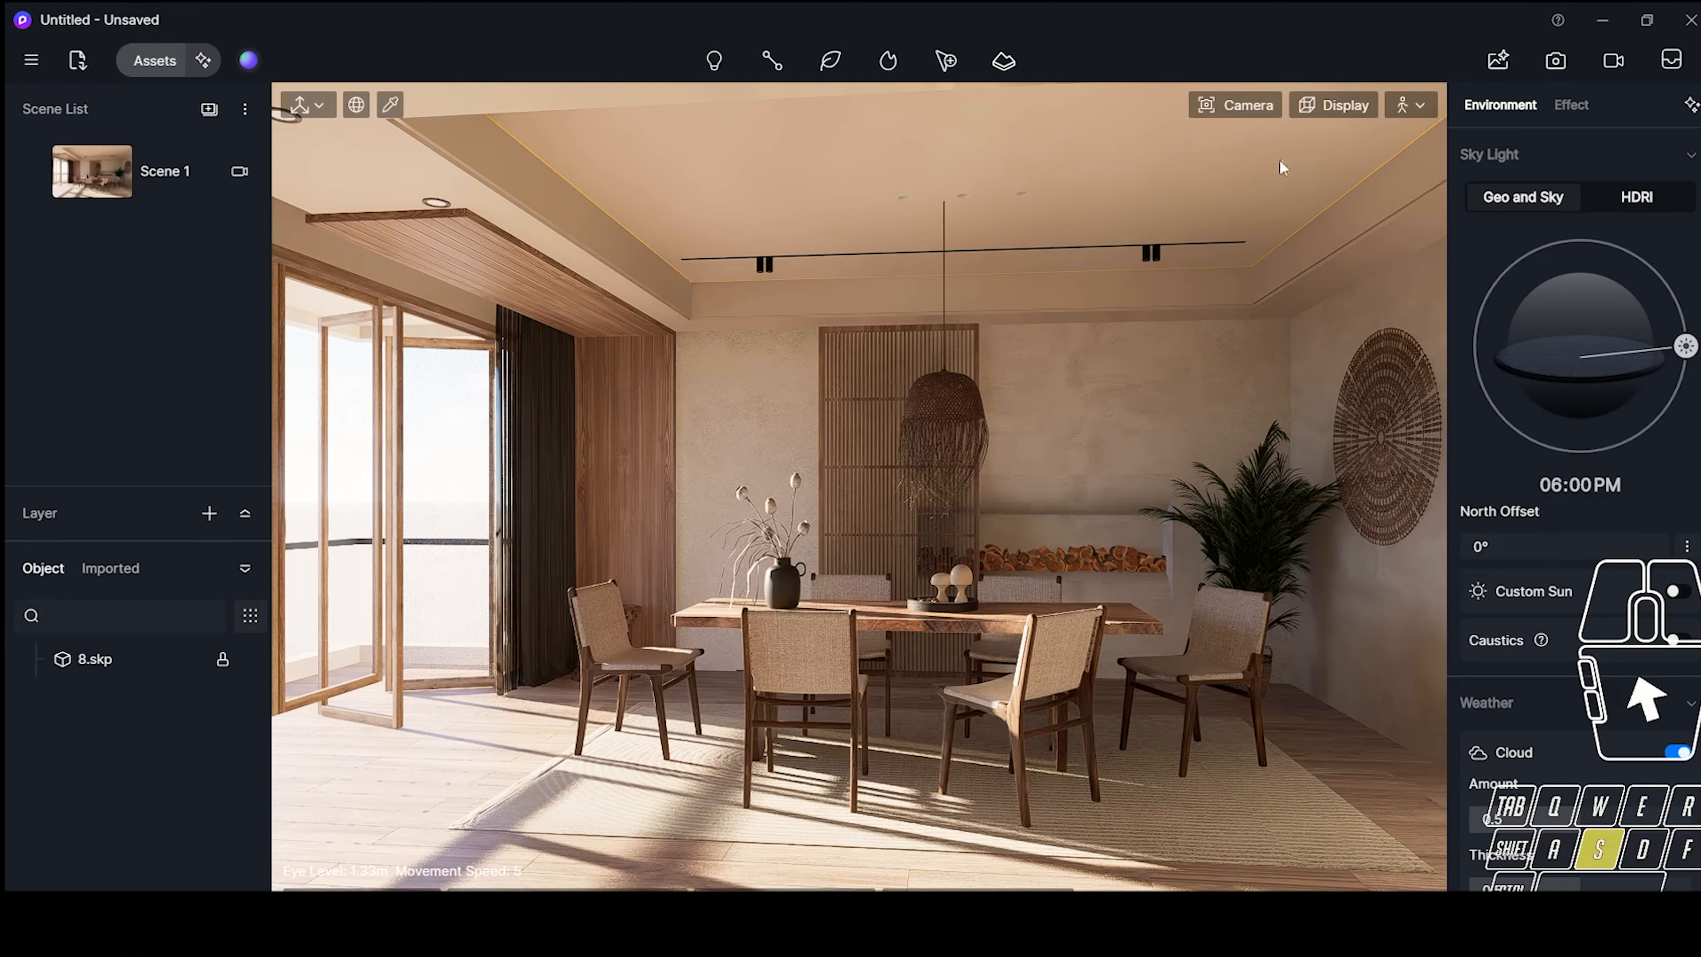
- Leave two-point perspective, look around the dining room, and return to the saved Scene 1 view
{"action": "left_click", "coordinate": [1236, 105]}
{"action": "left_click", "coordinate": [1184, 601]}
{"action": "middle_click_drag", "start_coordinate": [859, 488], "coordinate": [1071, 488]}
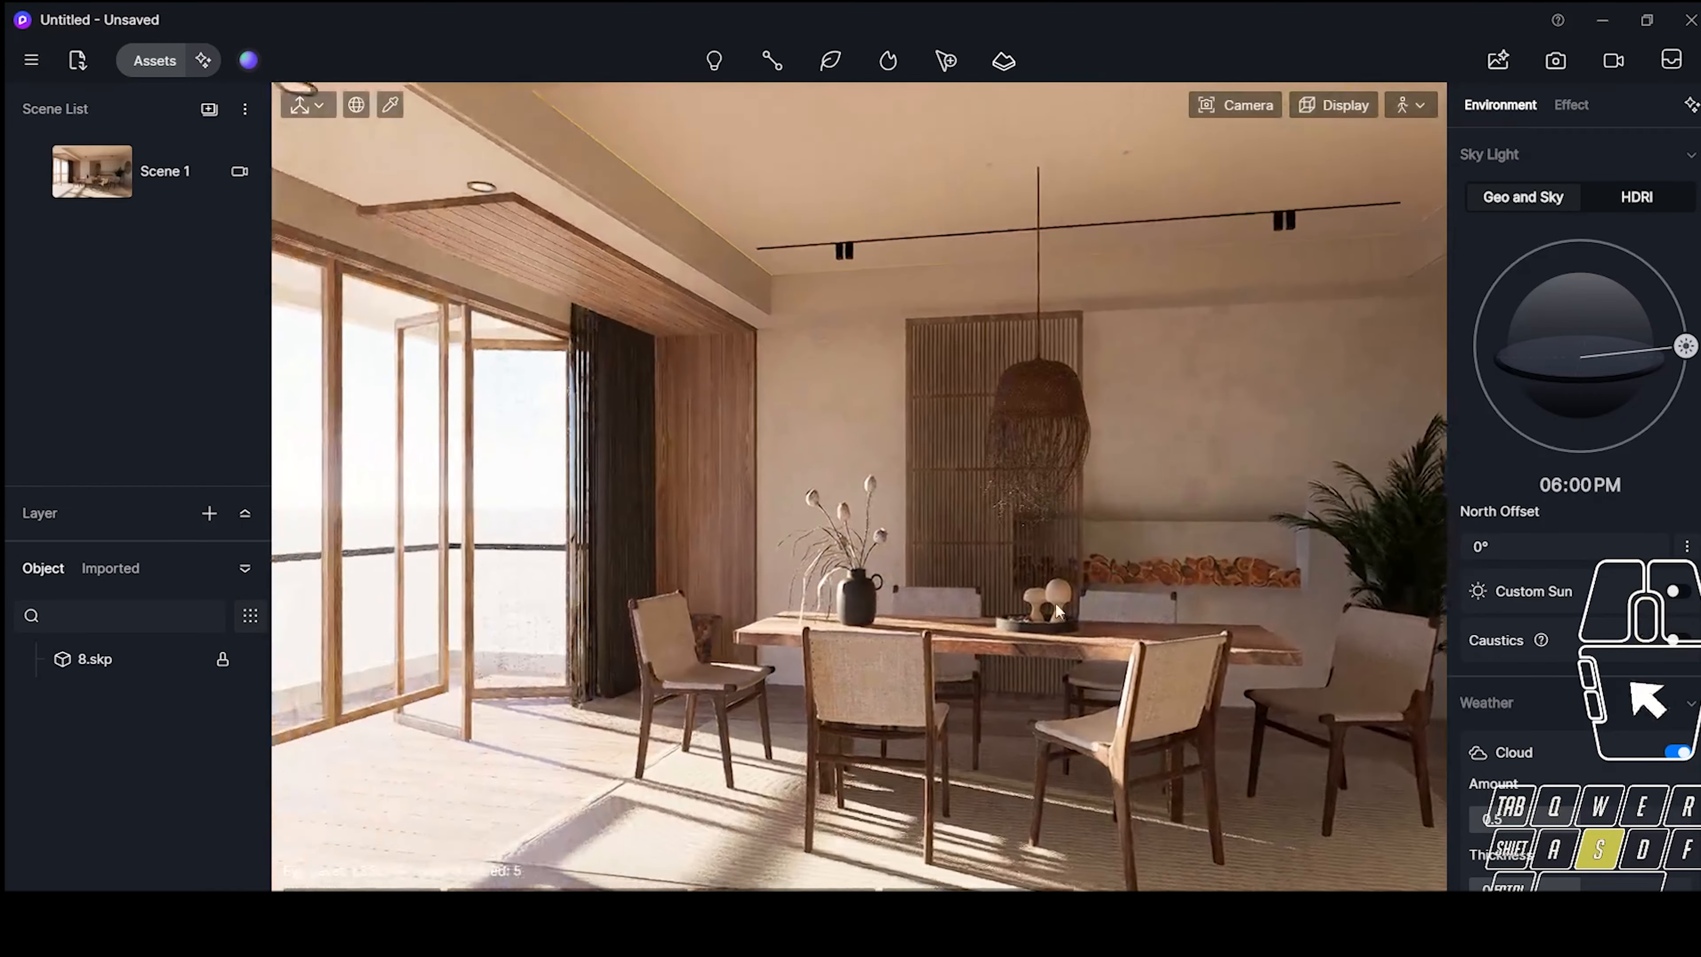
{"action": "left_click", "coordinate": [92, 171]}
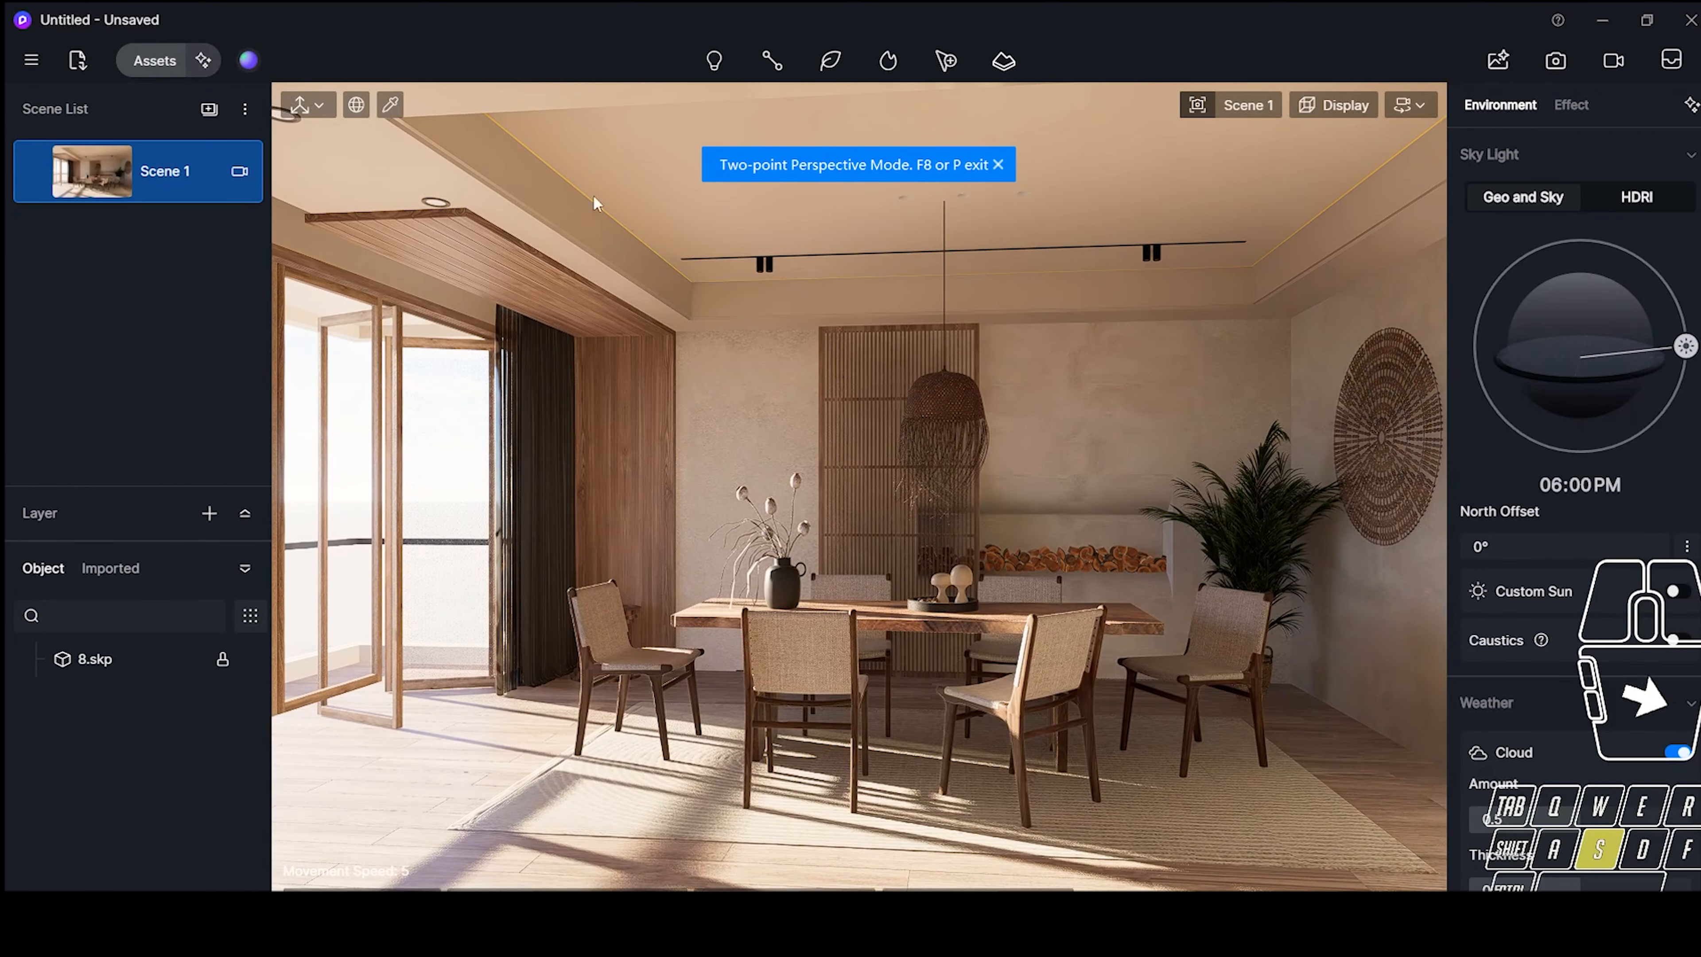
- Switch the sky light to HDRI and load brown_photostudio_02_4k as the custom environment map
{"action": "left_click", "coordinate": [1571, 106]}
{"action": "left_click", "coordinate": [1499, 105]}
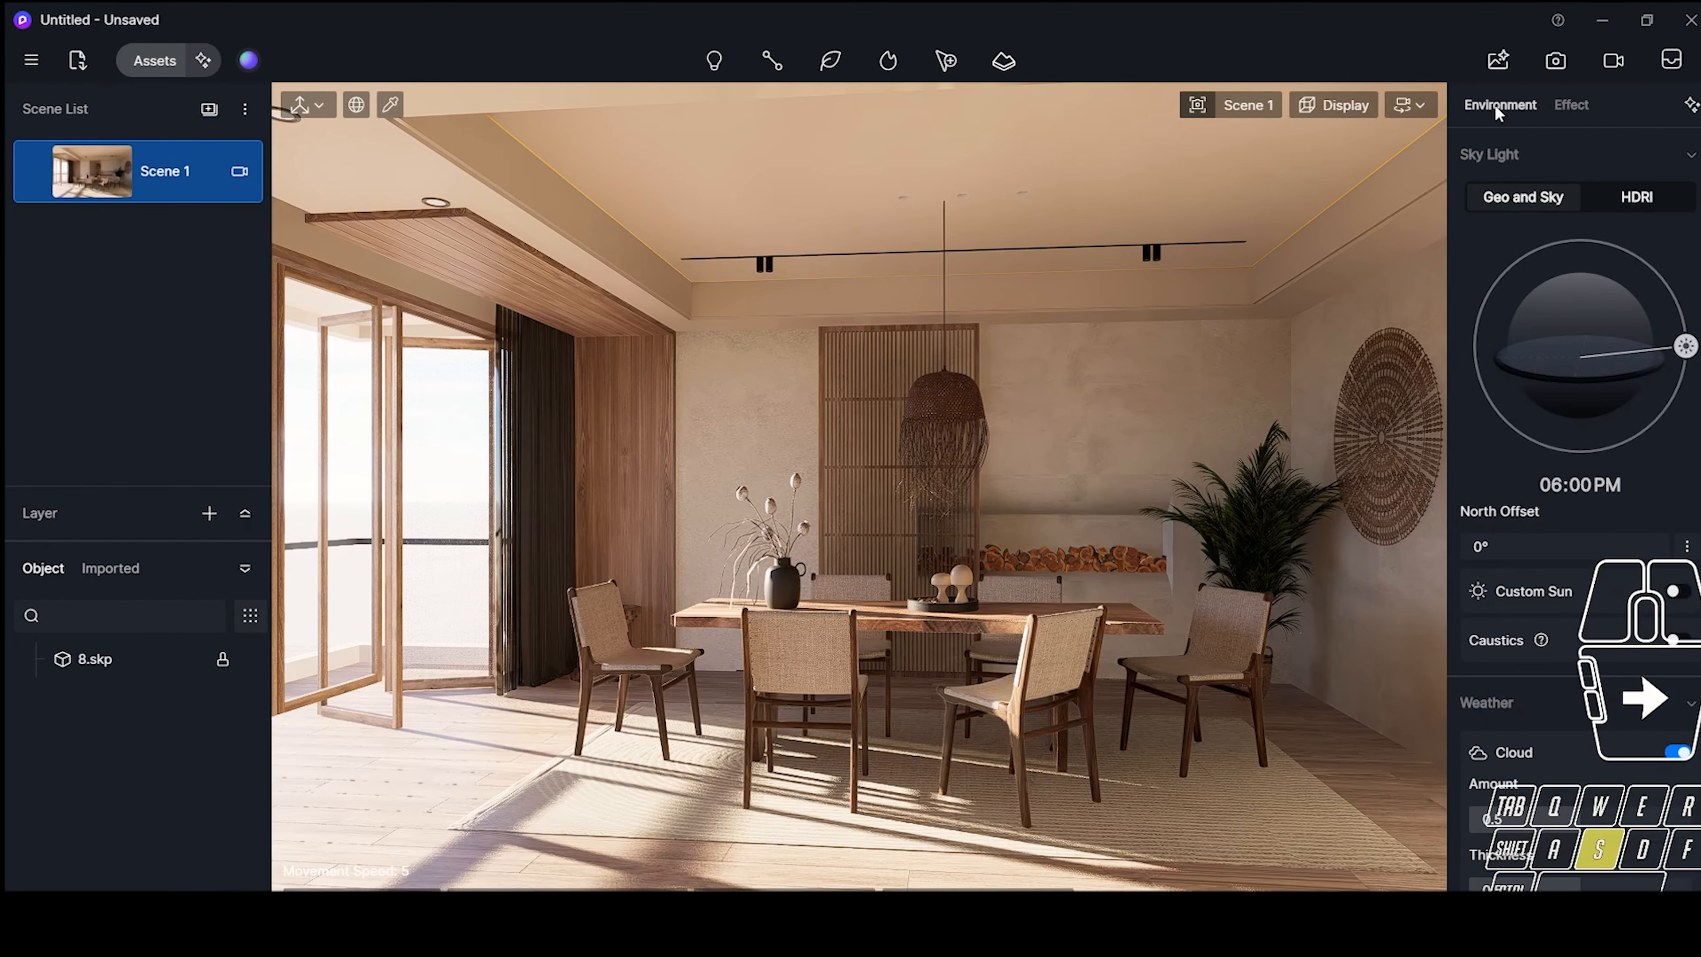
{"action": "left_click", "coordinate": [1637, 197]}
{"action": "left_click", "coordinate": [1582, 306]}
{"action": "left_click", "coordinate": [1553, 744]}
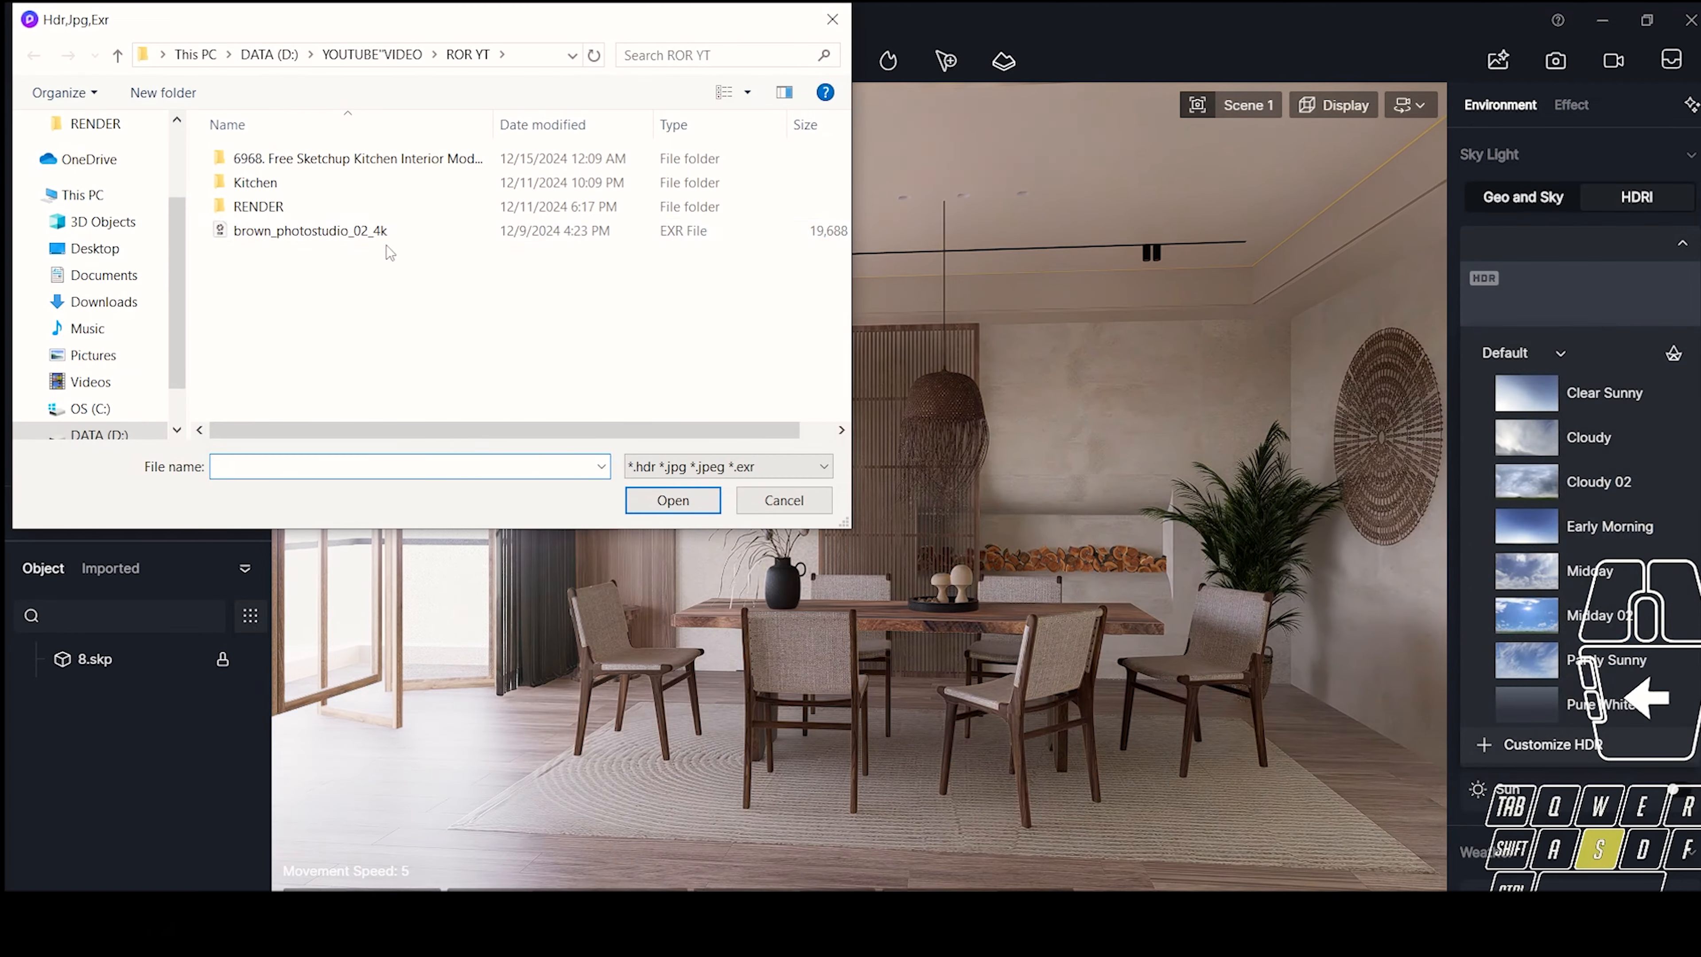
{"action": "left_click", "coordinate": [361, 230]}
{"action": "double_click", "coordinate": [421, 234]}
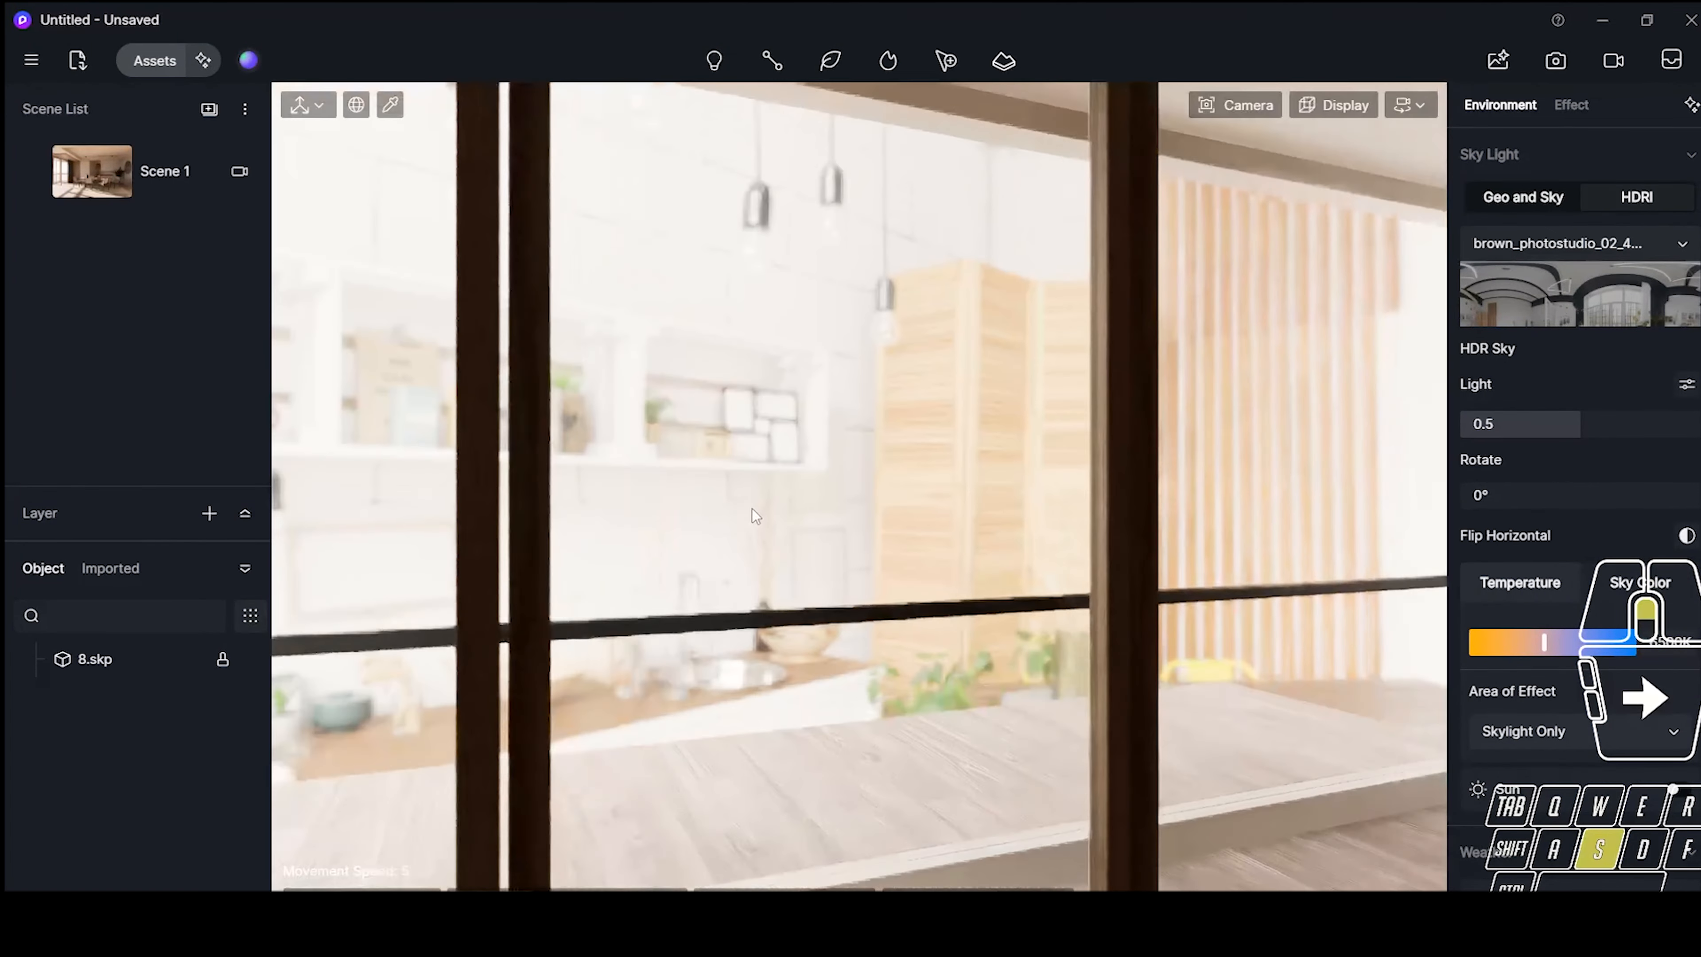
- Return to the Scene 1 view and apply the Exterior-Overcast environment preset
{"action": "left_click", "coordinate": [173, 199]}
{"action": "left_click", "coordinate": [770, 593]}
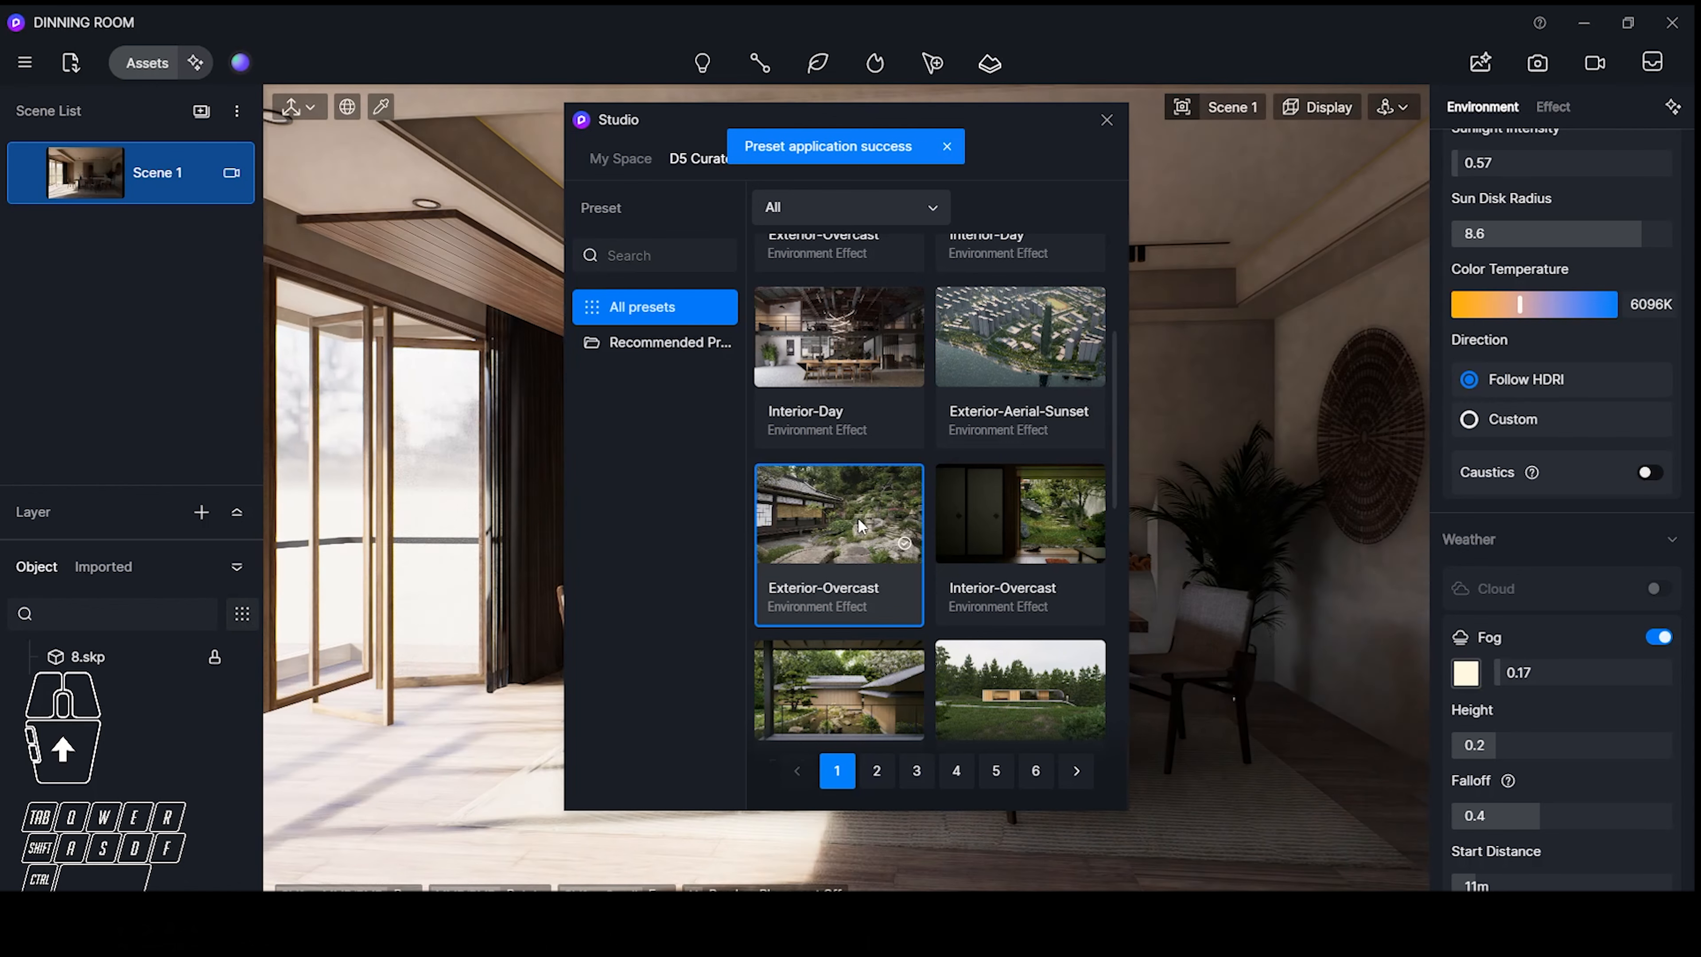
{"action": "left_click", "coordinate": [1107, 119]}
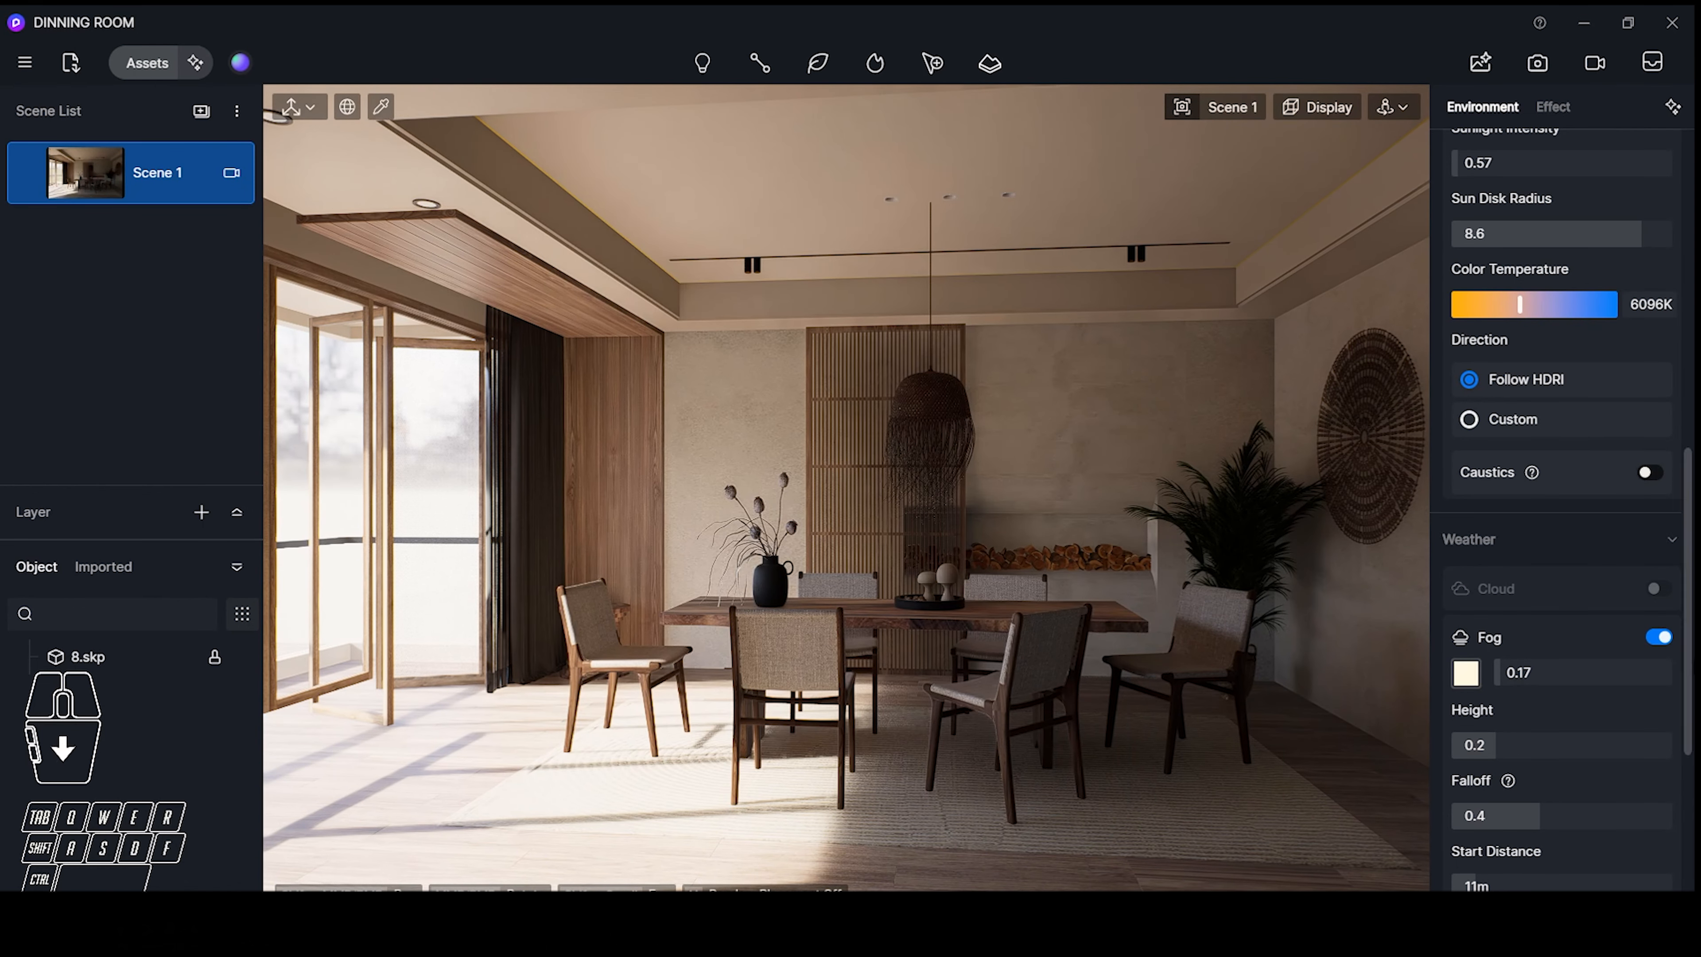
- Fine-tune the sun disk radius in the environment settings
{"action": "scroll", "coordinate": [1576, 744], "scroll_direction": "up", "scroll_amount": 7}
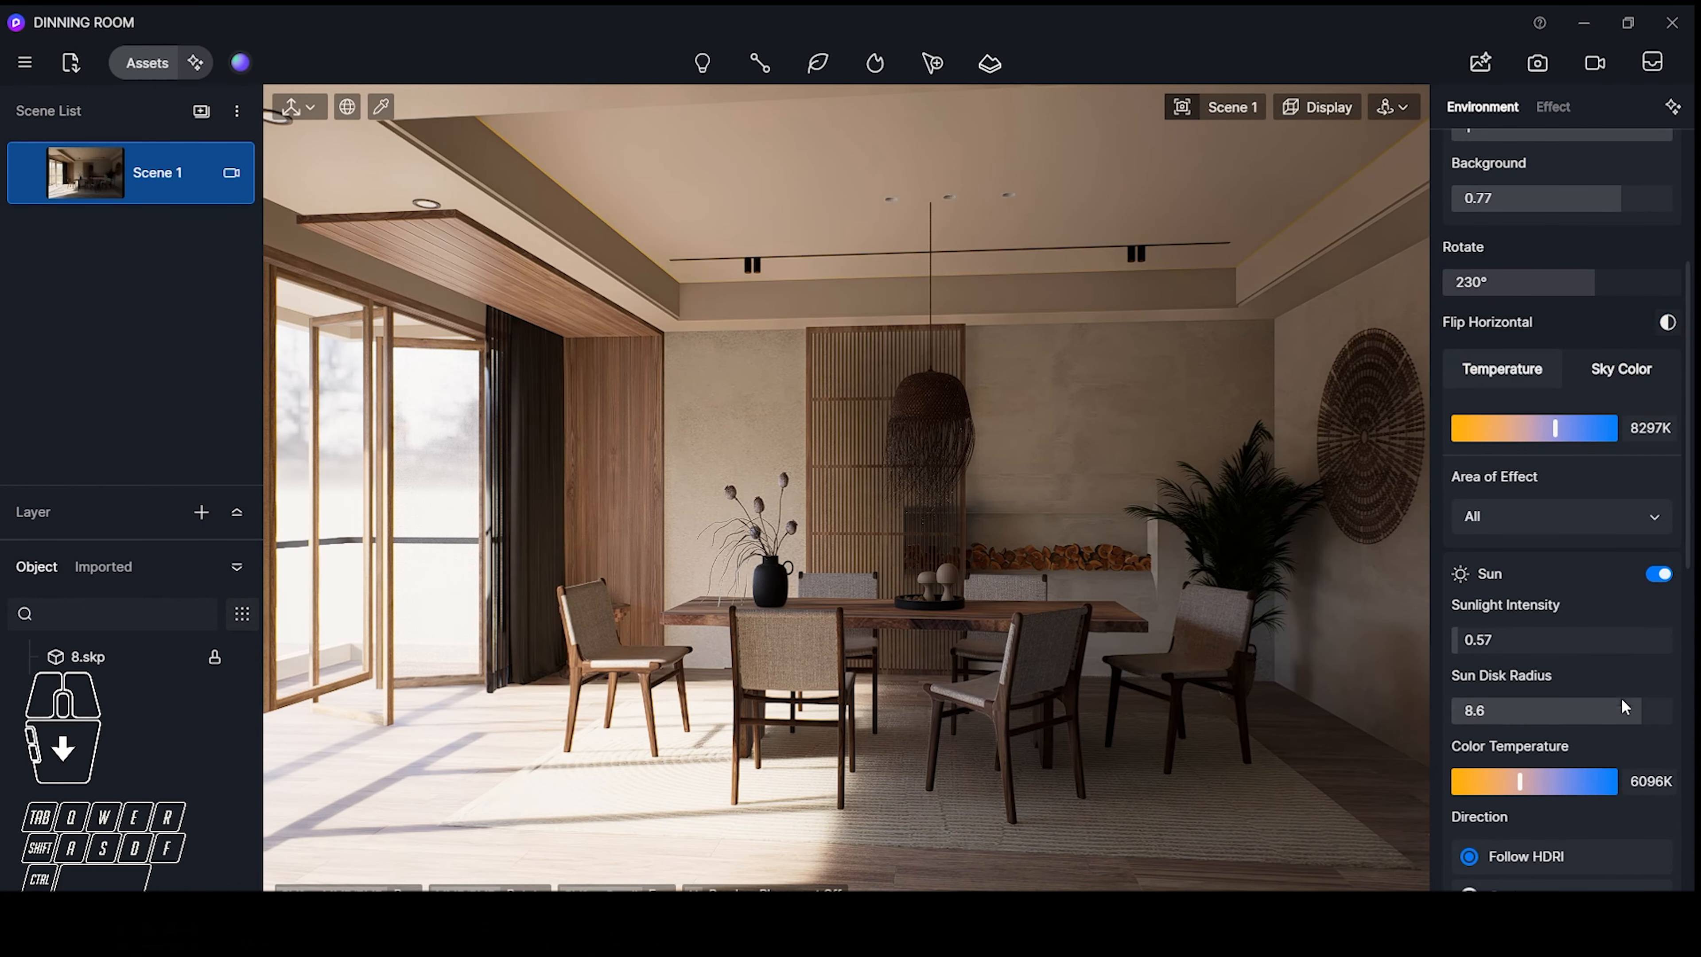
{"action": "mouse_move", "coordinate": [1629, 712]}
{"action": "left_mouse_down"}
{"action": "mouse_move", "coordinate": [1595, 713]}
{"action": "mouse_move", "coordinate": [1642, 711]}
{"action": "left_mouse_up"}
{"action": "scroll", "coordinate": [1607, 444], "scroll_direction": "up", "scroll_amount": 2}
- Apply the Adanmq_Portra 400v_1 LUT to the scene with an intensity of 0.17
{"action": "left_click", "coordinate": [1551, 106]}
{"action": "mouse_move", "coordinate": [1515, 327]}
{"action": "left_mouse_down"}
{"action": "mouse_move", "coordinate": [1614, 329]}
{"action": "mouse_move", "coordinate": [1411, 338]}
{"action": "mouse_move", "coordinate": [1526, 327]}
{"action": "mouse_move", "coordinate": [1474, 318]}
{"action": "mouse_move", "coordinate": [1488, 320]}
{"action": "left_mouse_up"}
{"action": "left_click", "coordinate": [1625, 251]}
{"action": "left_click", "coordinate": [1621, 391]}
{"action": "left_click", "coordinate": [1493, 321]}
{"action": "left_click", "coordinate": [1587, 251]}
{"action": "left_click", "coordinate": [1613, 361]}
{"action": "left_click", "coordinate": [1583, 394]}
- Raise the post-processing exposure to 0.19
{"action": "left_click_drag", "start_coordinate": [1540, 471], "coordinate": [1575, 470]}
{"action": "left_click", "coordinate": [1233, 107]}
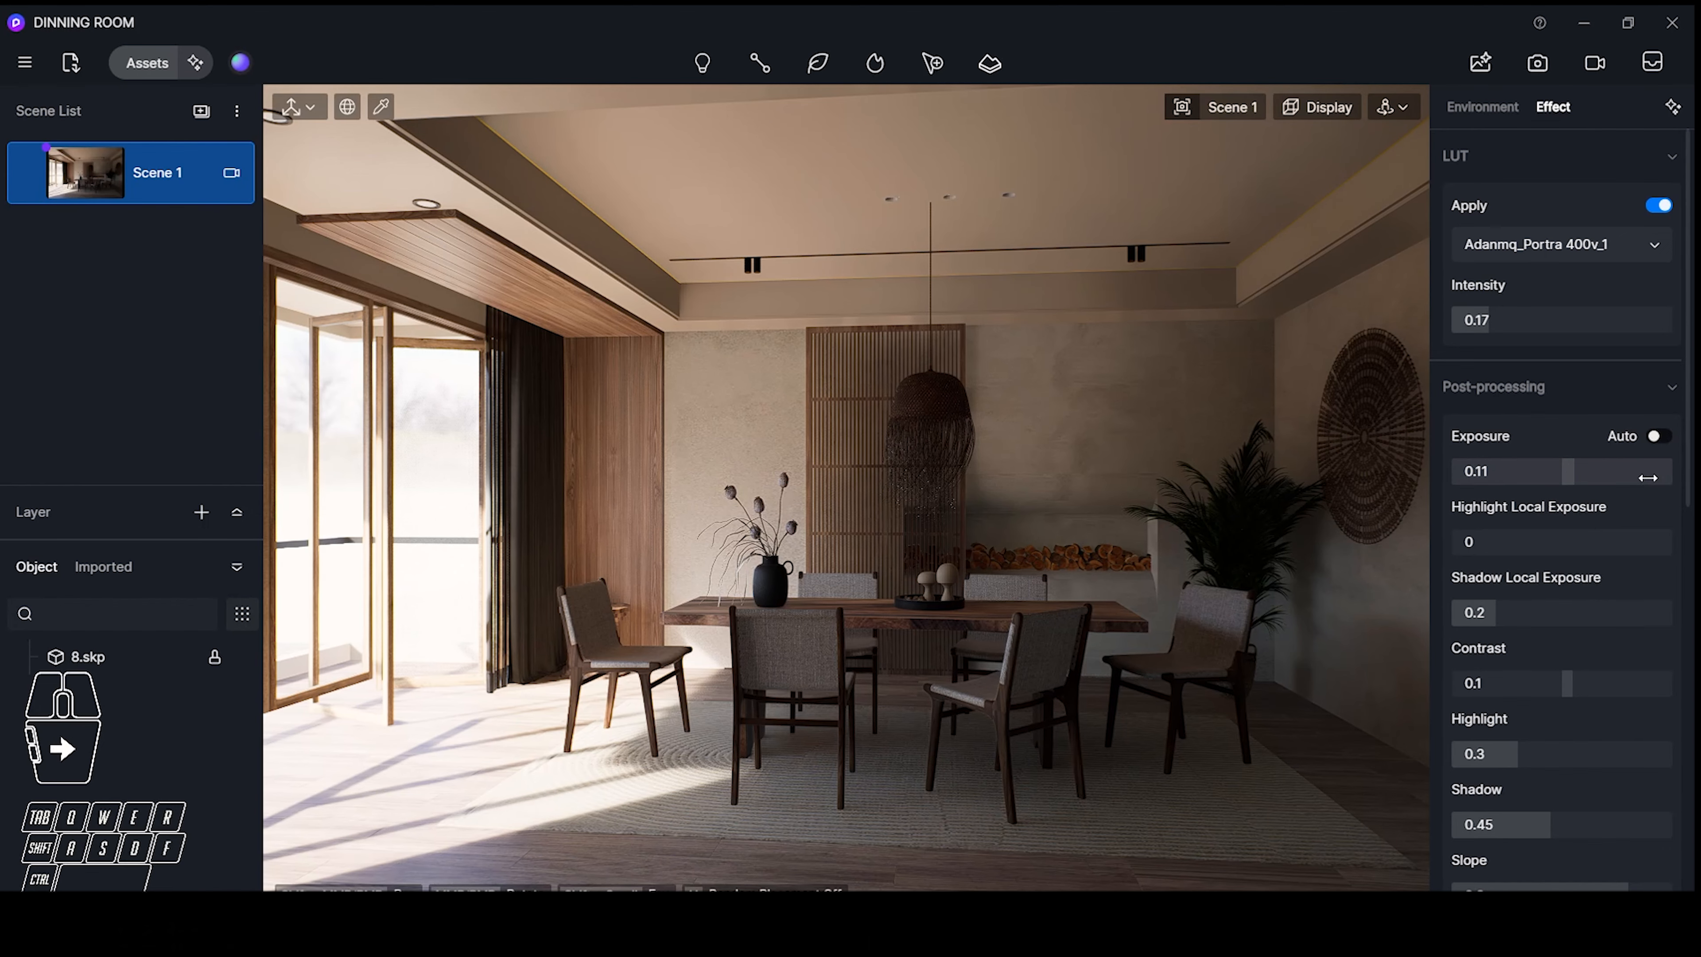
{"action": "left_click_drag", "start_coordinate": [1568, 479], "coordinate": [1582, 482]}
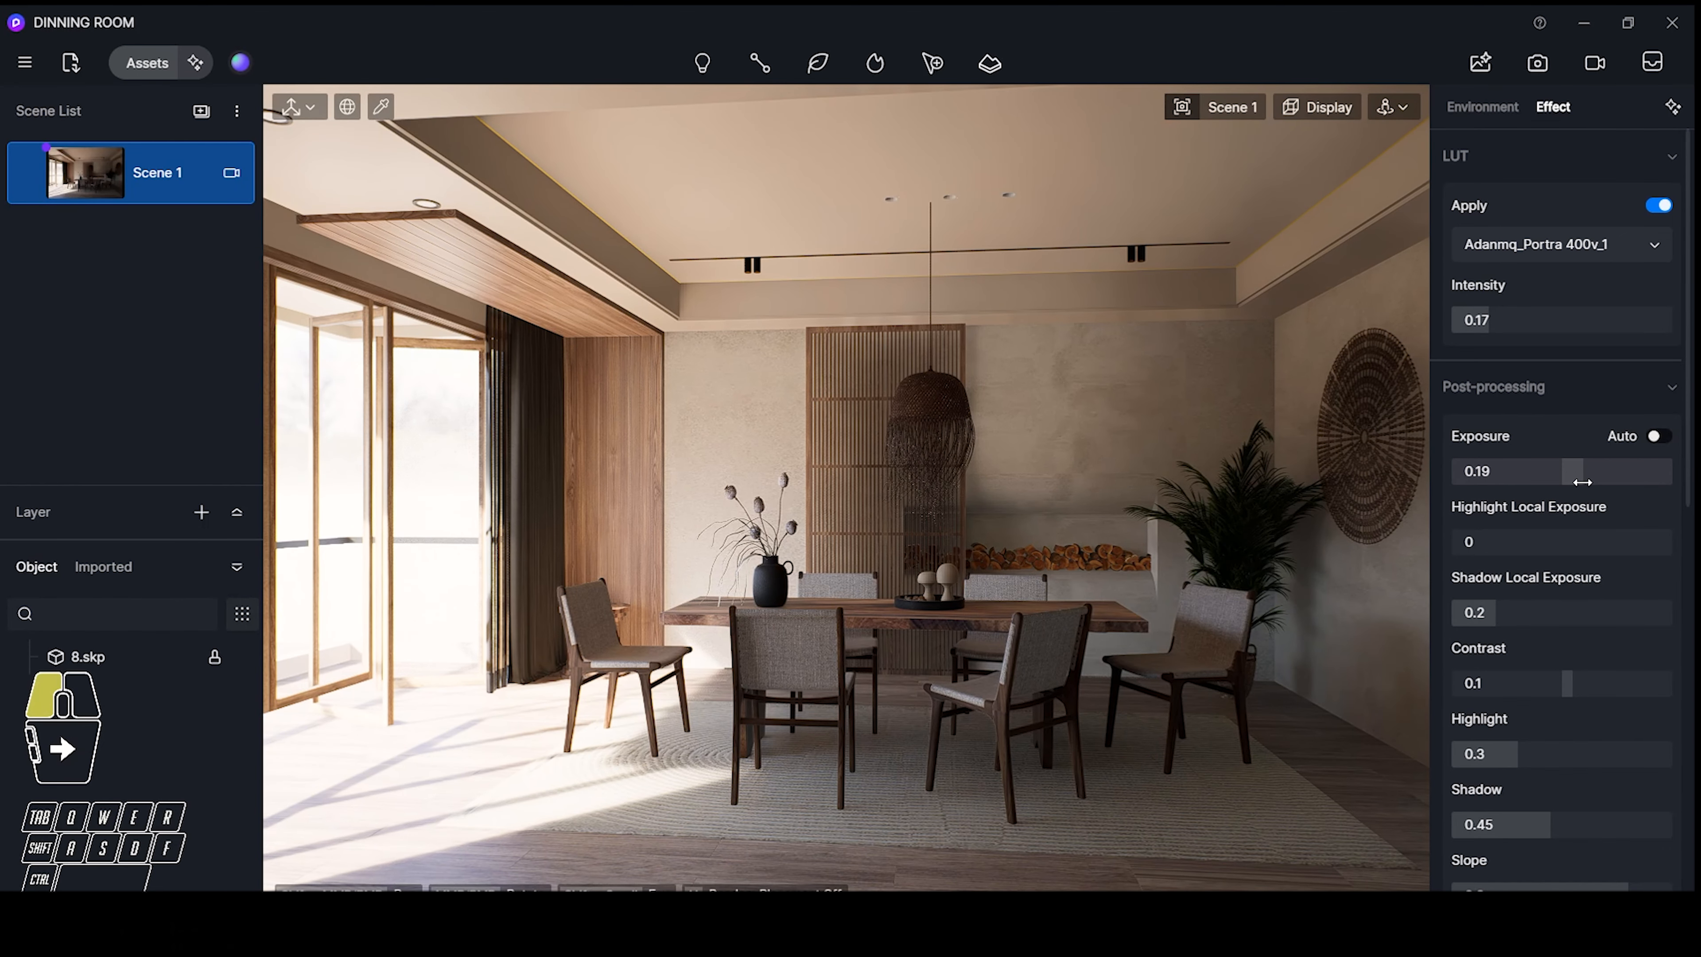
- Switch the camera from two-point perspective back to normal perspective
{"action": "left_click", "coordinate": [1383, 109]}
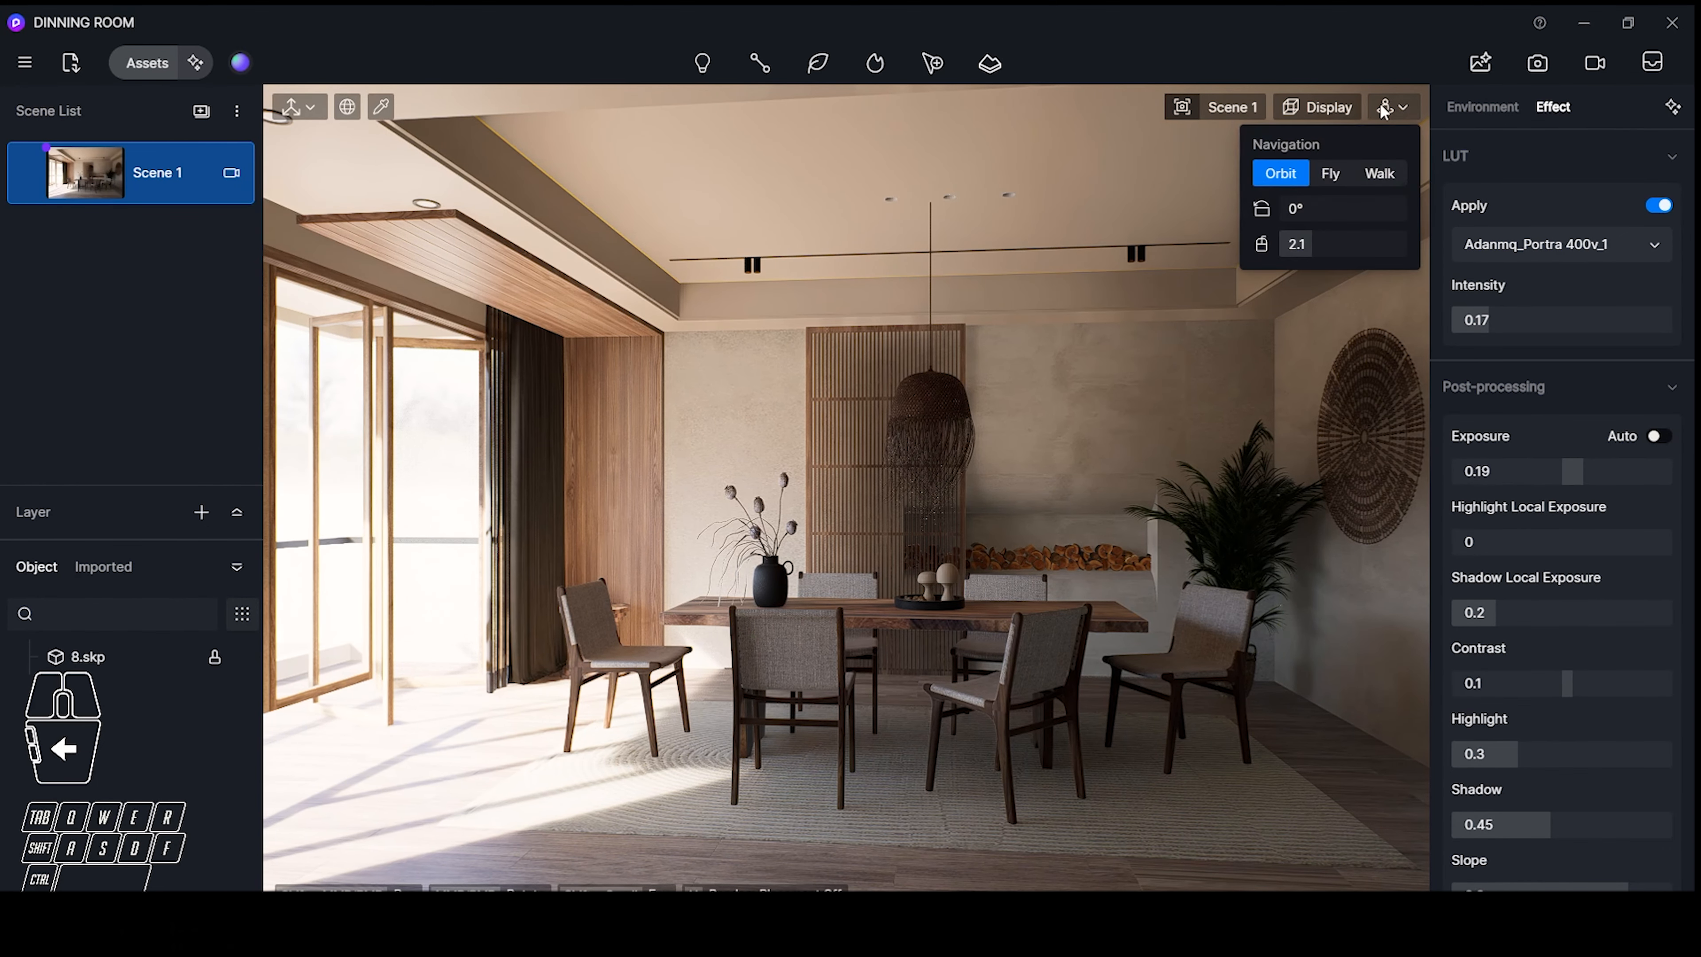
{"action": "left_click", "coordinate": [1232, 107]}
{"action": "left_click", "coordinate": [1227, 107]}
{"action": "left_click", "coordinate": [1172, 594]}
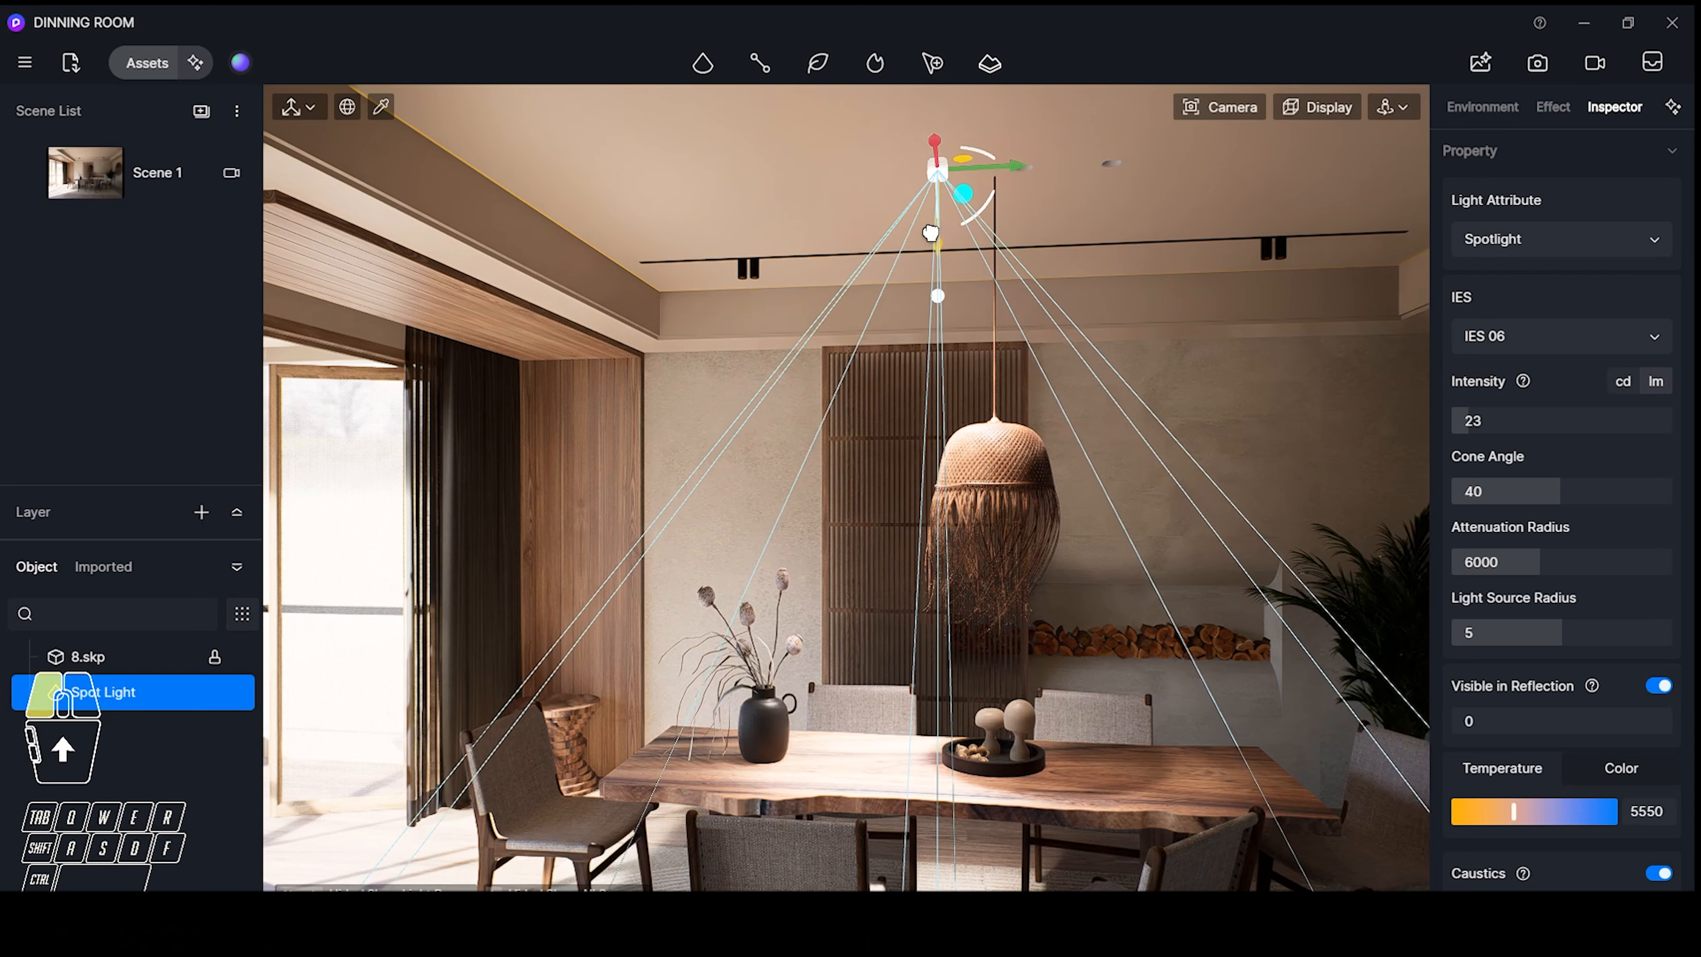
- Lower the spot light slightly beneath the ceiling near the pendant lamp and set its intensity to 10
{"action": "left_click_drag", "start_coordinate": [931, 241], "coordinate": [936, 243]}
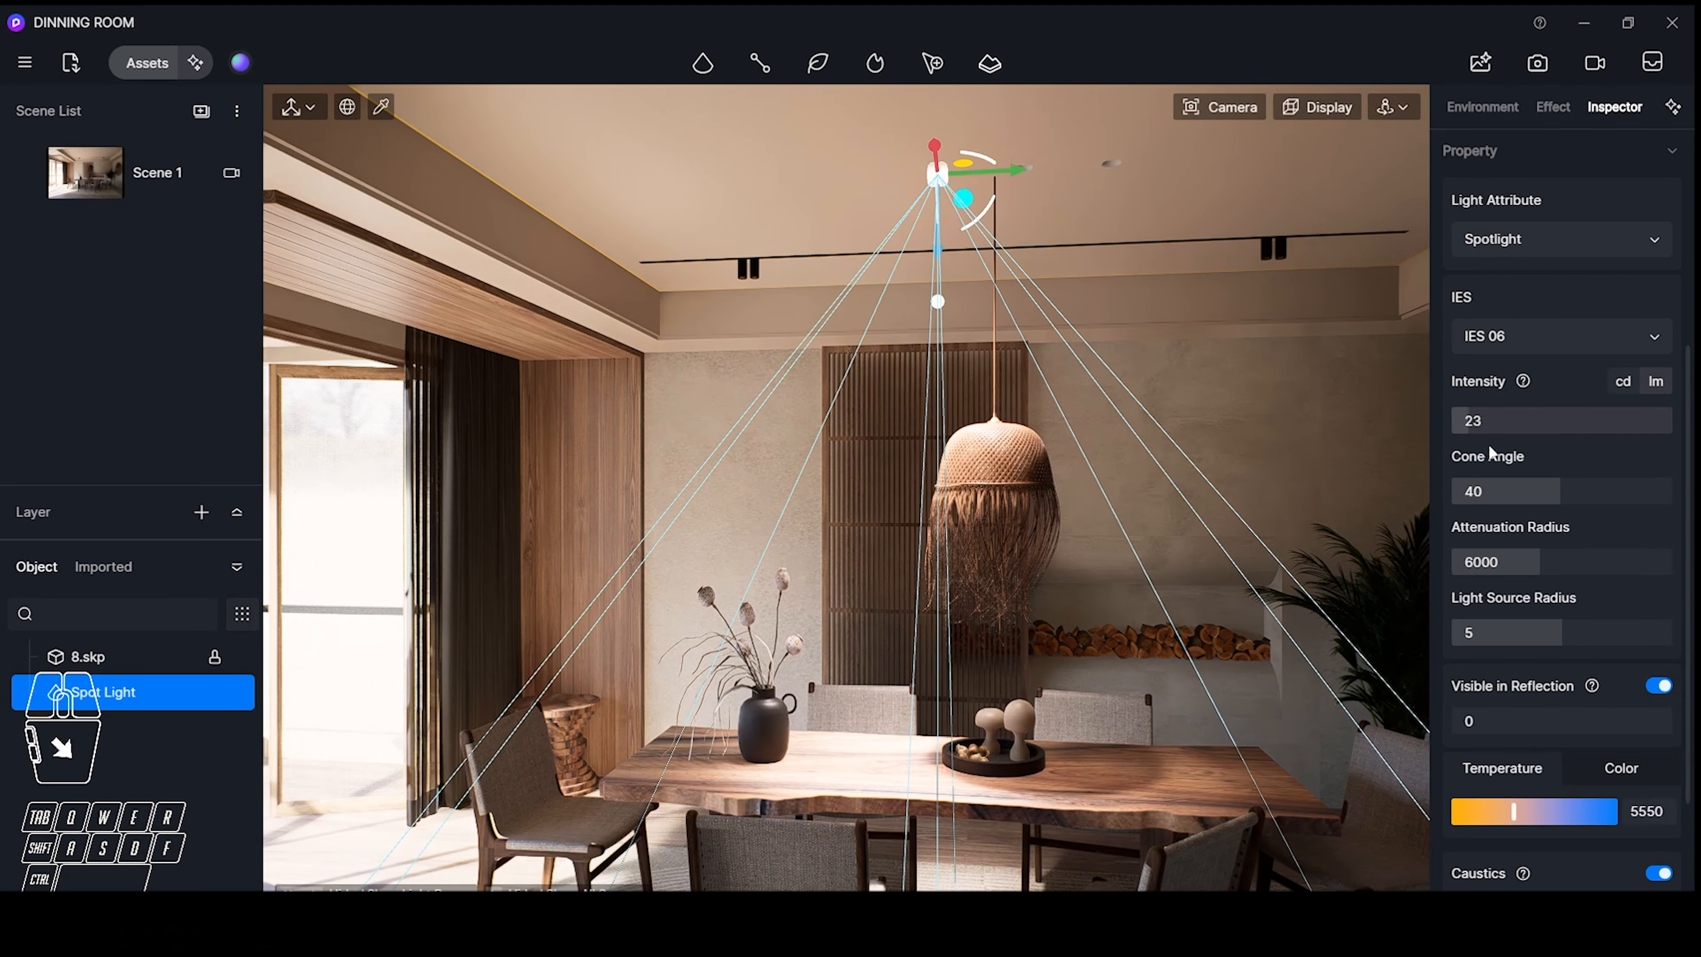
{"action": "scroll", "coordinate": [1477, 429], "scroll_direction": "up", "scroll_amount": 2}
{"action": "left_click", "coordinate": [1477, 527]}
{"action": "type", "text": "10"}
{"action": "key", "text": "Return"}
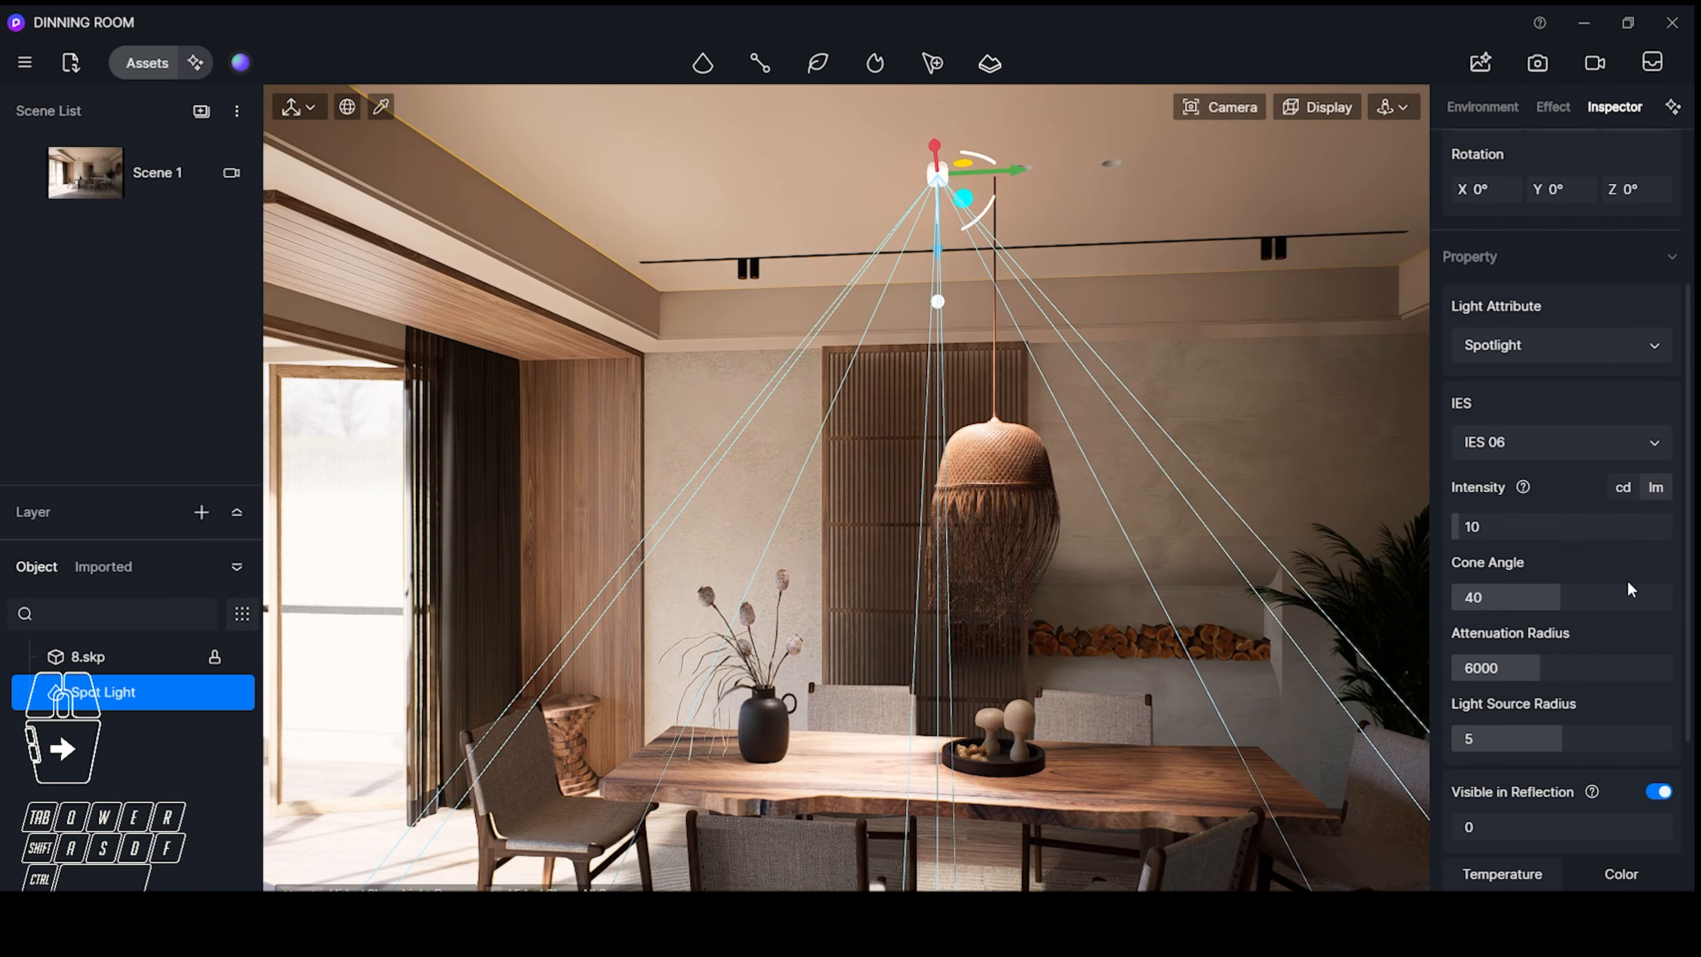
- Reduce the spot light's intensity to 2
{"action": "left_click_drag", "start_coordinate": [1515, 528], "coordinate": [1480, 529]}
{"action": "type", "text": "2"}
{"action": "key", "text": "Return"}
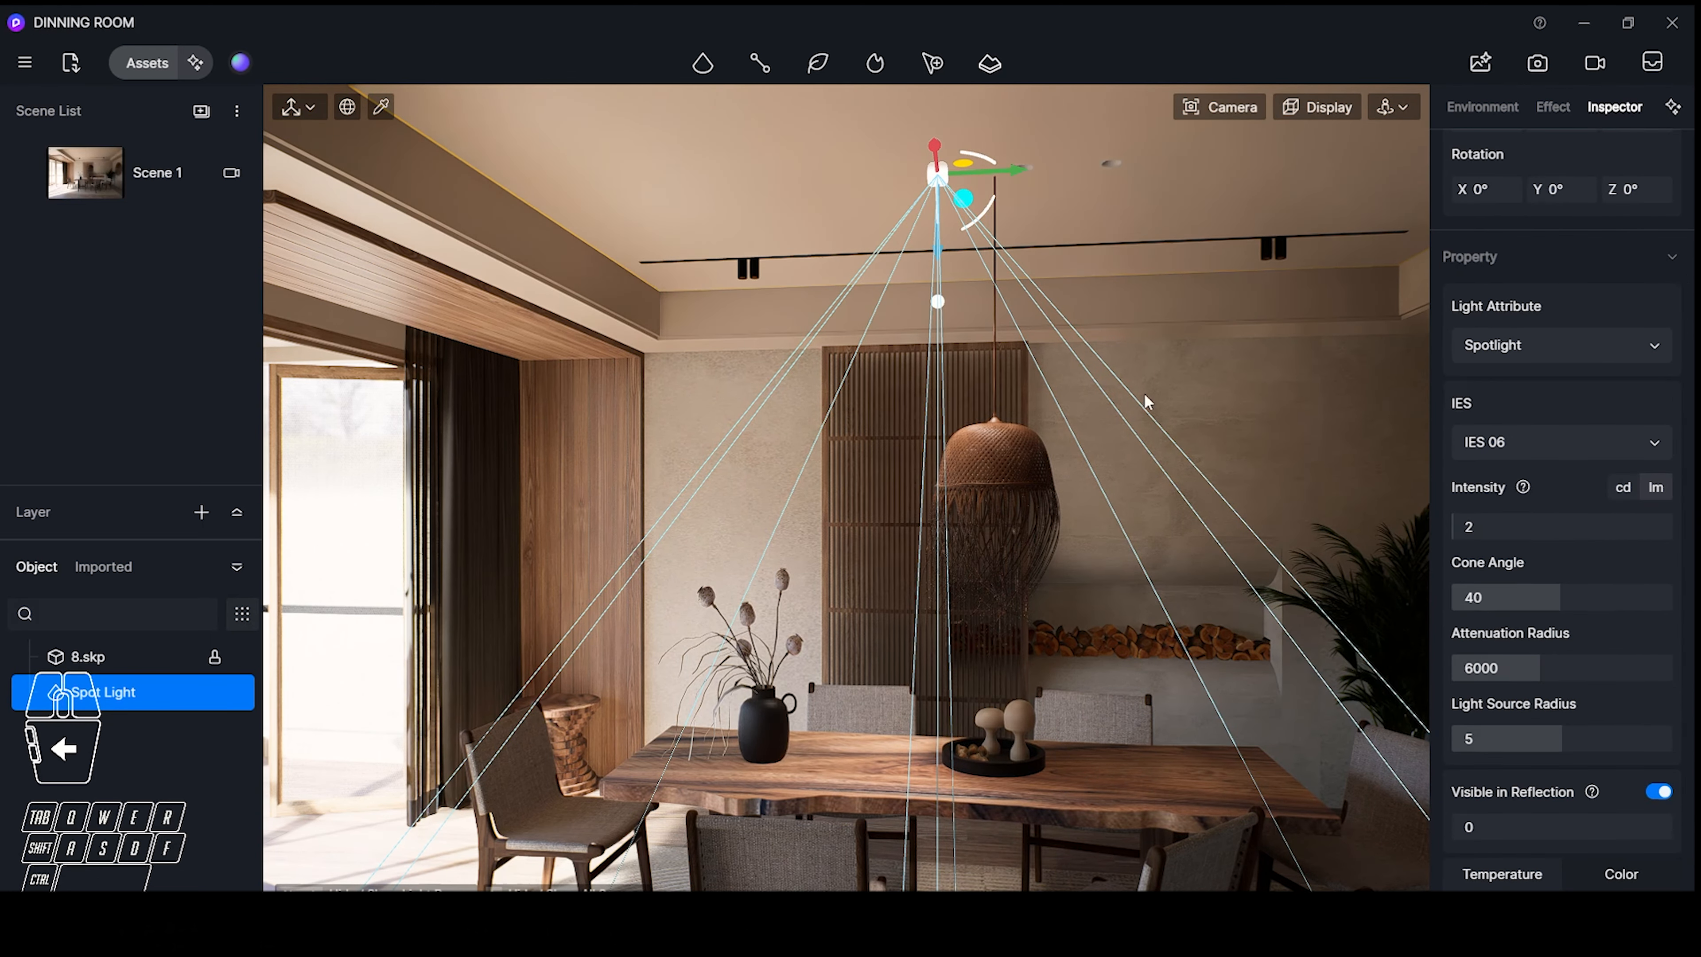